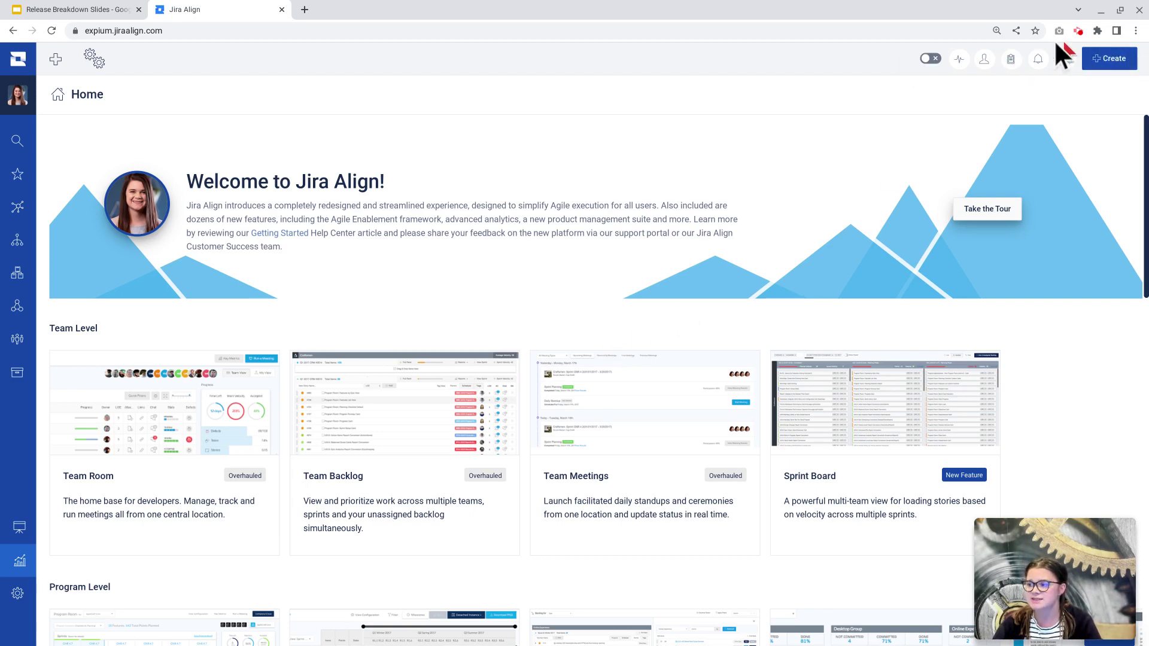
Step: Switch on Enable New Navigation so Home reloads in the redesigned top-bar layout
left_click(931, 58)
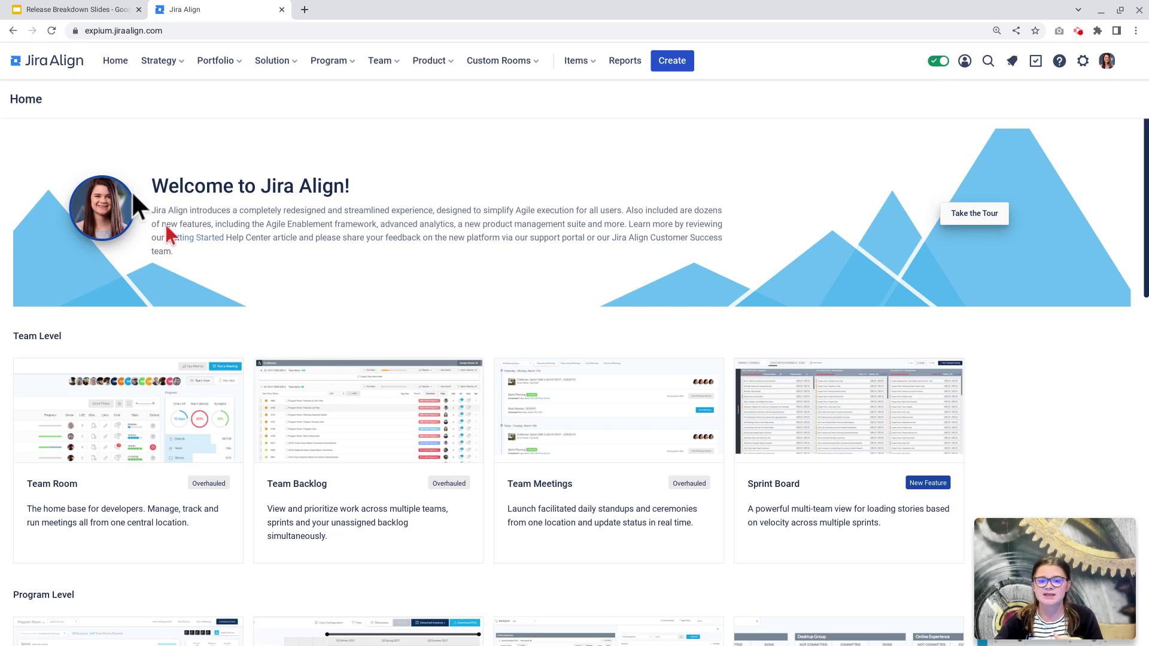
left_click(31, 68)
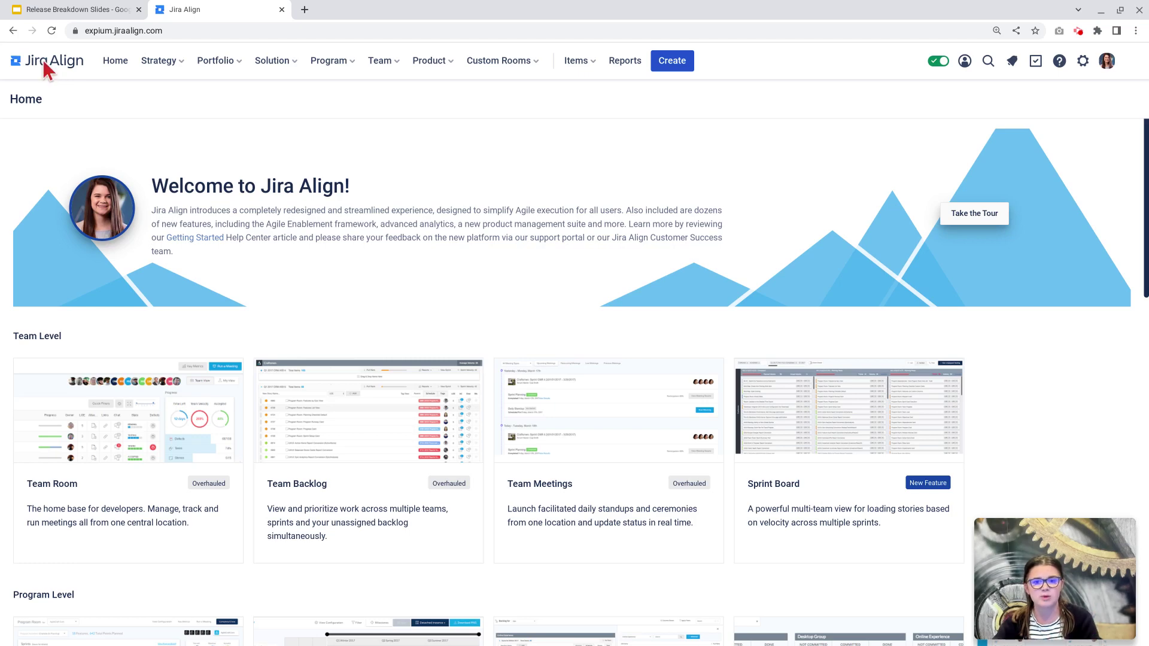
left_click(118, 68)
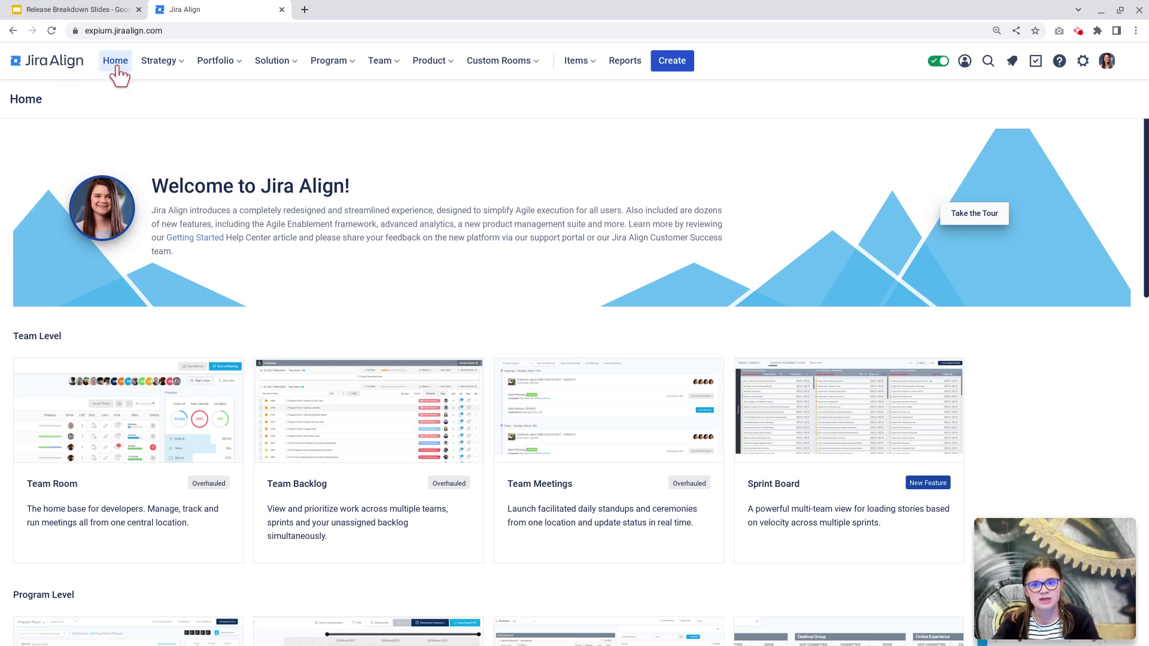
Step: Browse the Strategy snapshot, Portfolio and Program dropdown lists in the top bar
left_click(187, 65)
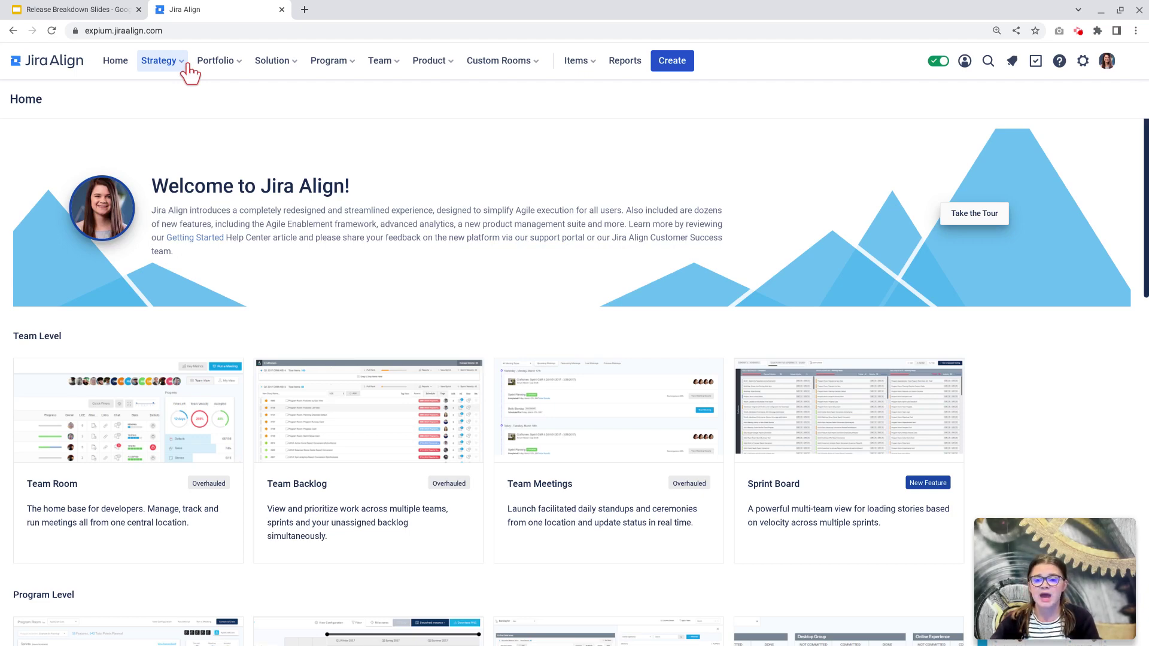
left_click(180, 65)
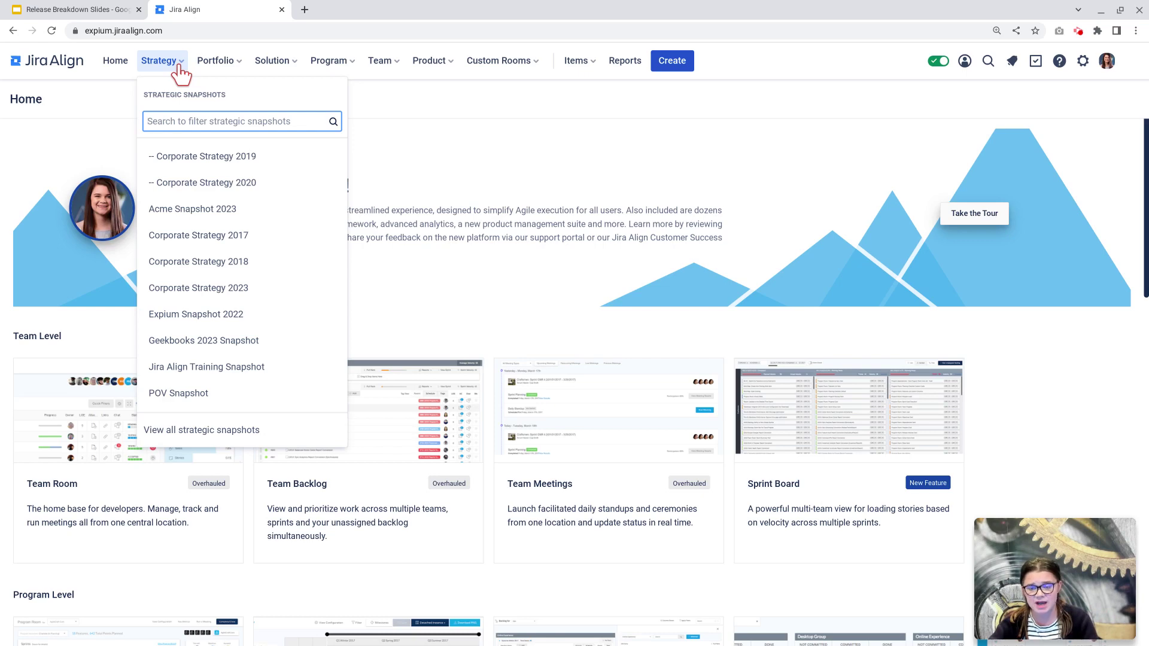
left_click(207, 64)
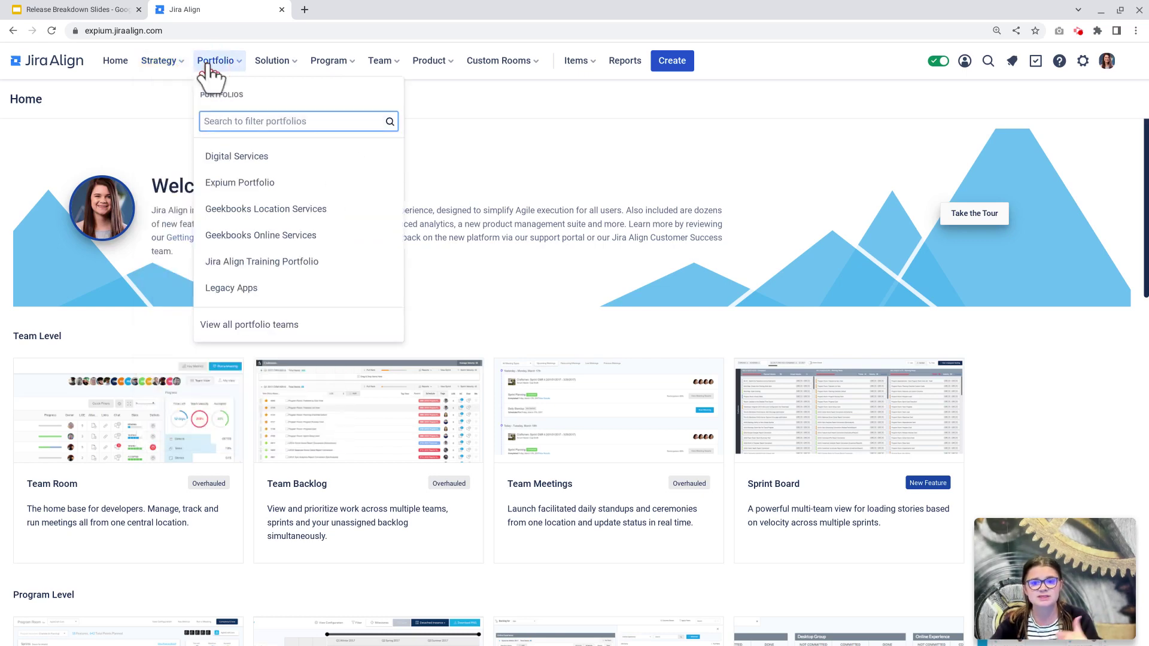
left_click(332, 67)
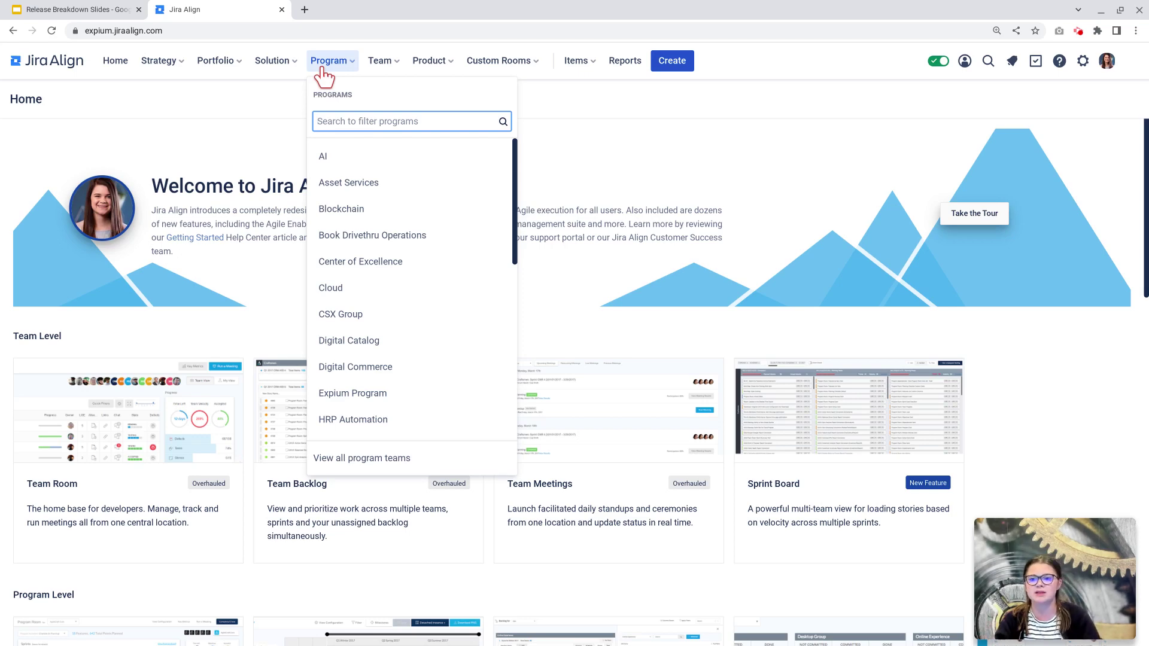
Step: Filter the Program list with 'we' and choose Website Services
type("we")
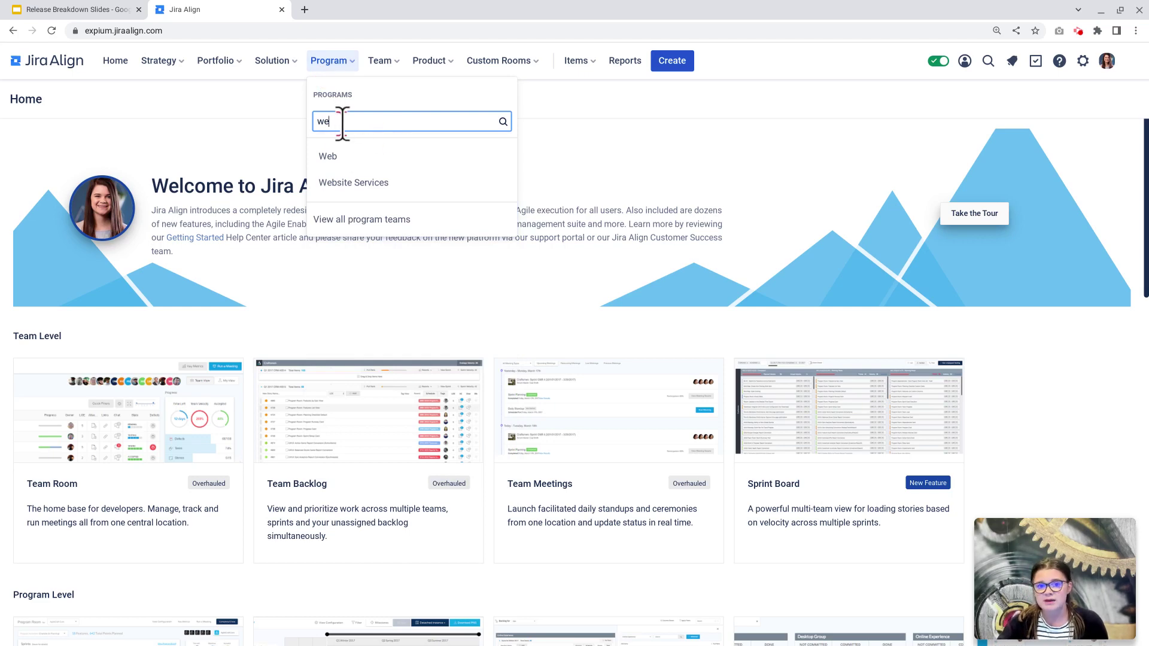
left_click(355, 189)
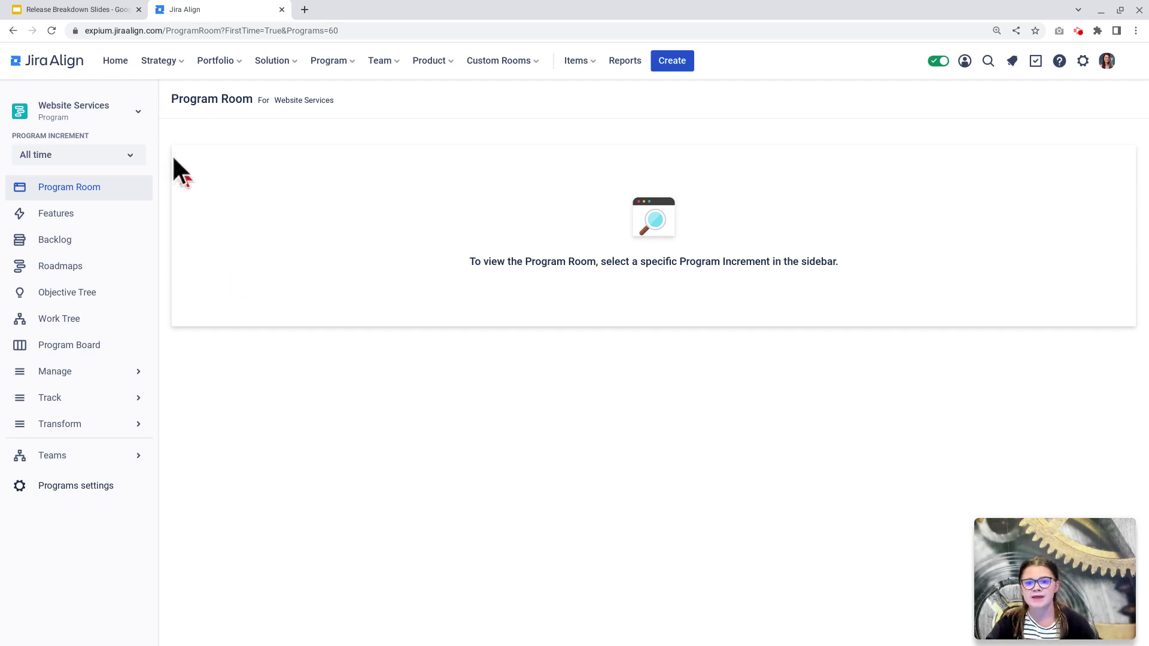
Step: Collapse and restore the sidebar, preview the program list, then list Program Increments
left_click(159, 109)
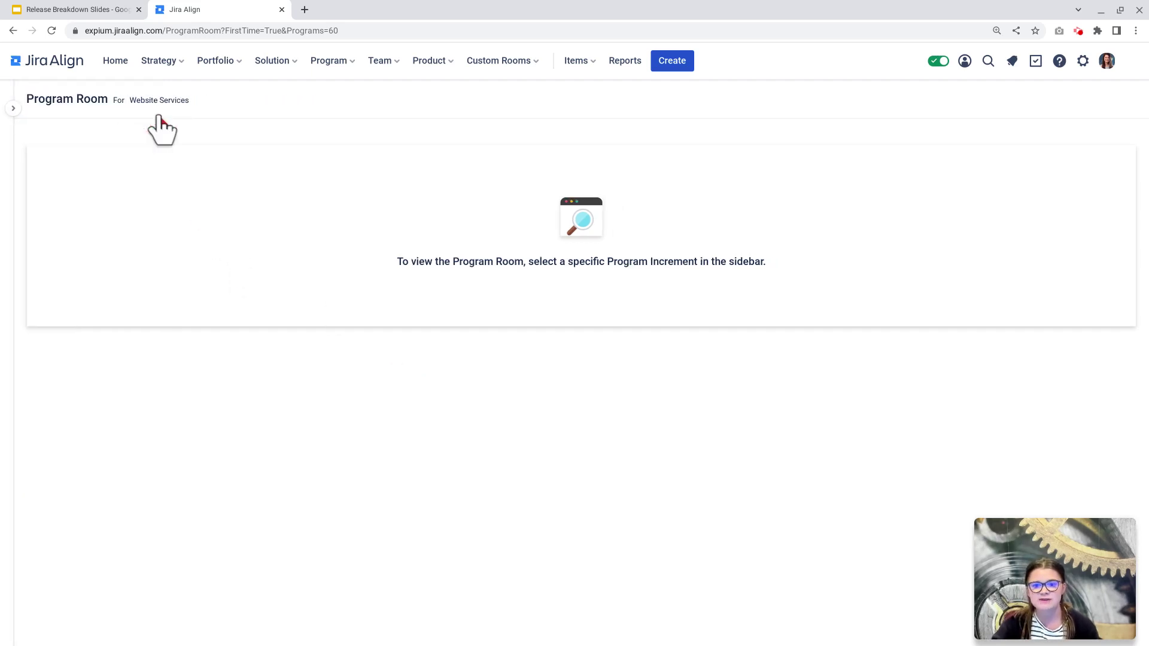
left_click(13, 109)
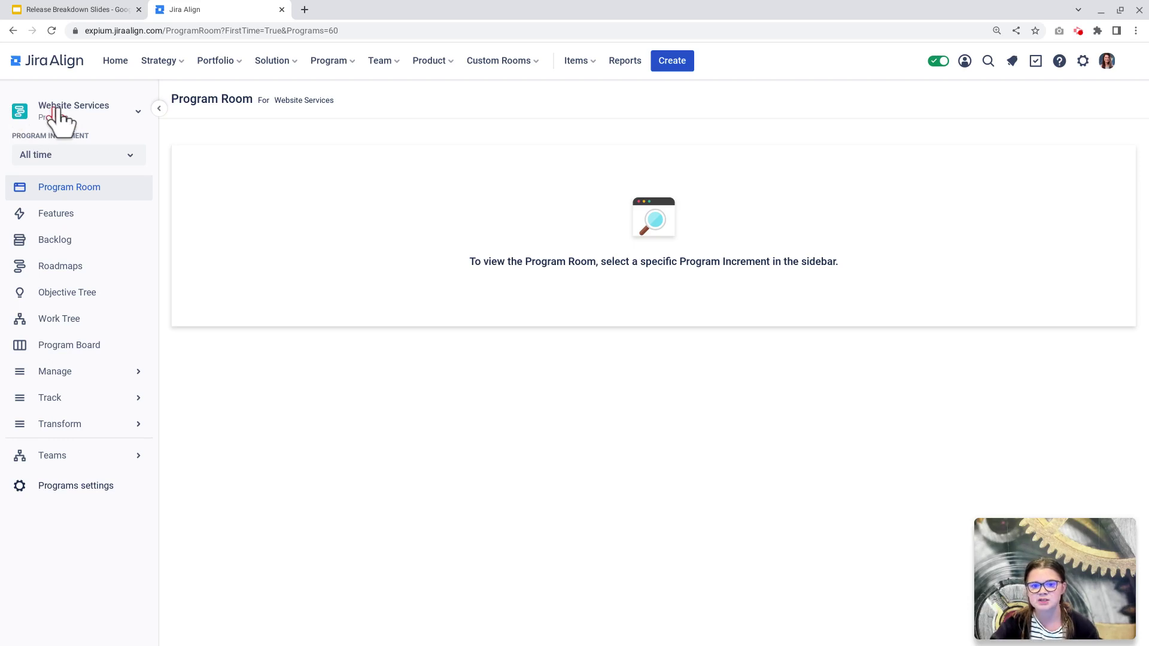
left_click(103, 113)
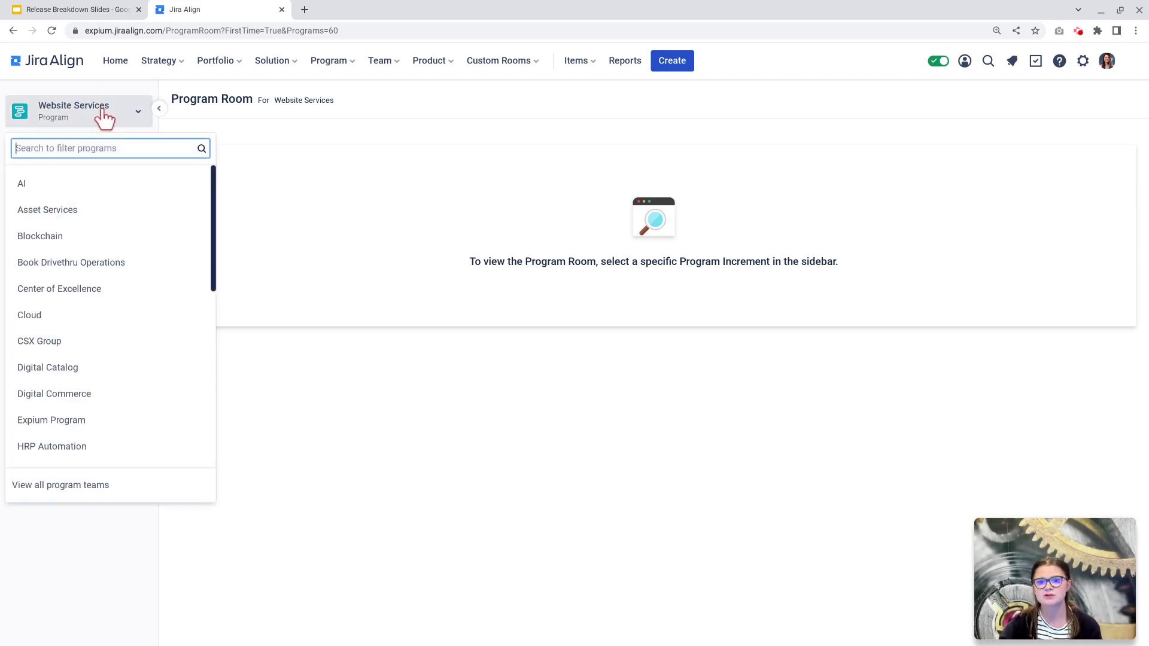
left_click(104, 116)
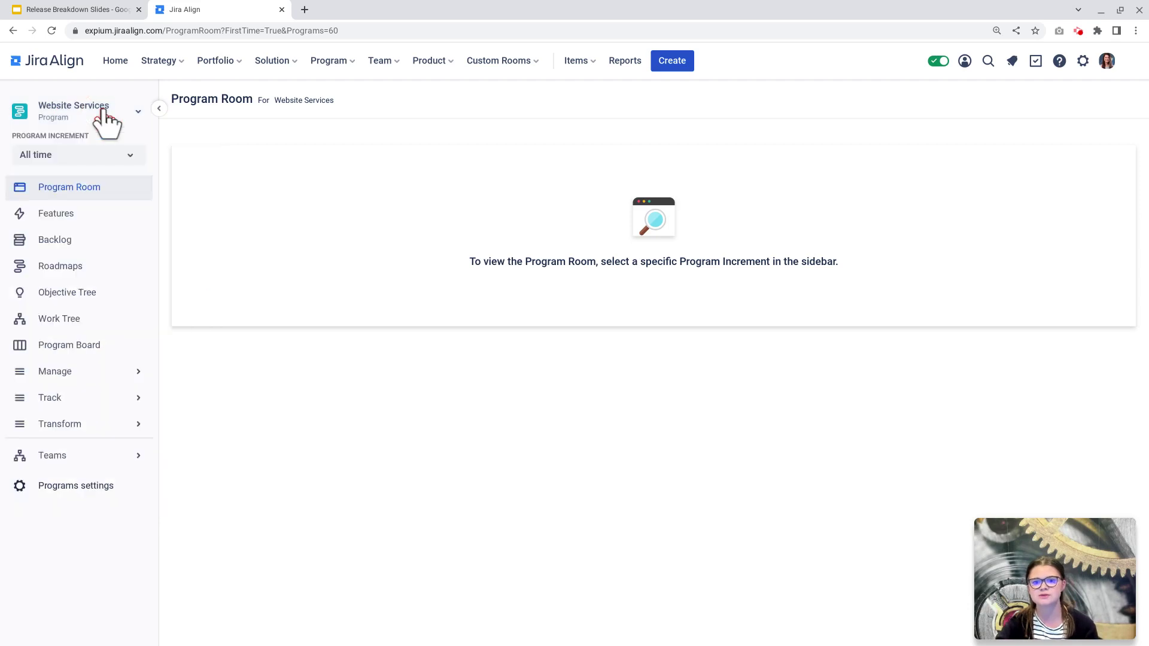
left_click(103, 161)
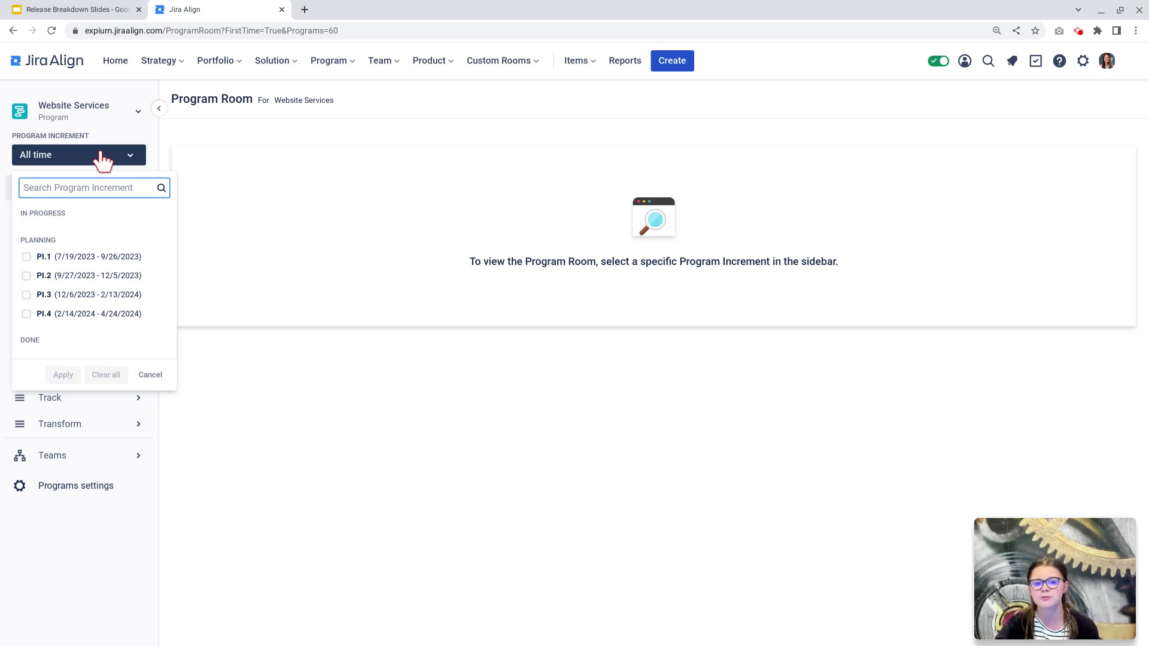
Step: Apply PI.1 as the program increment for the Website Services Program Room
left_click(27, 257)
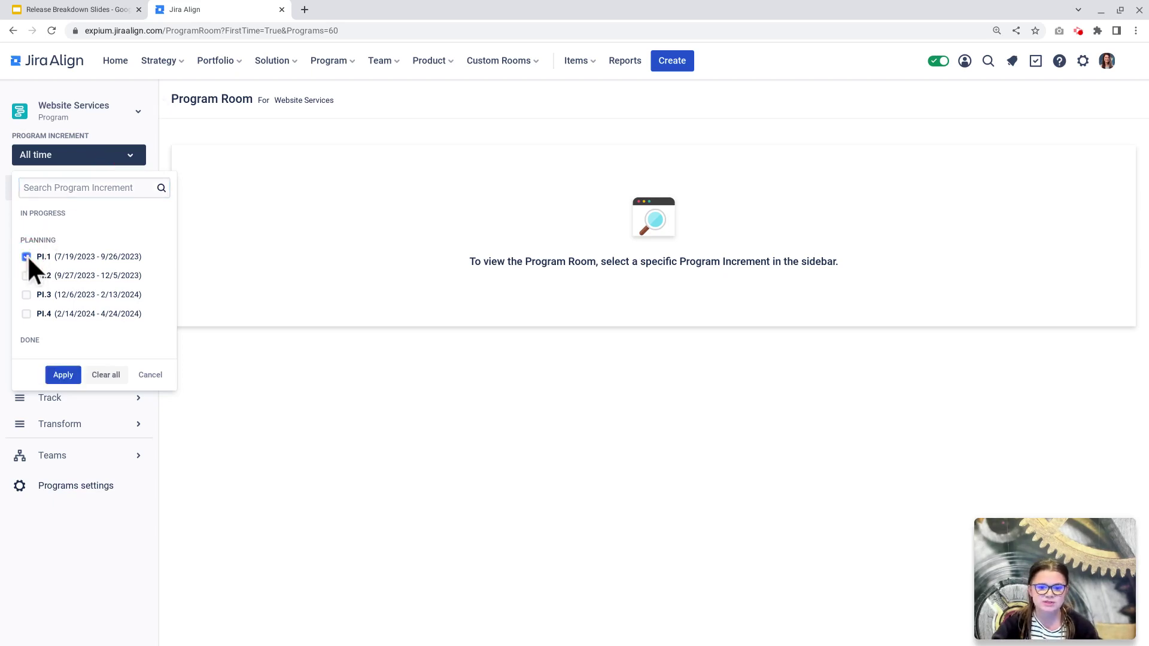
left_click(58, 376)
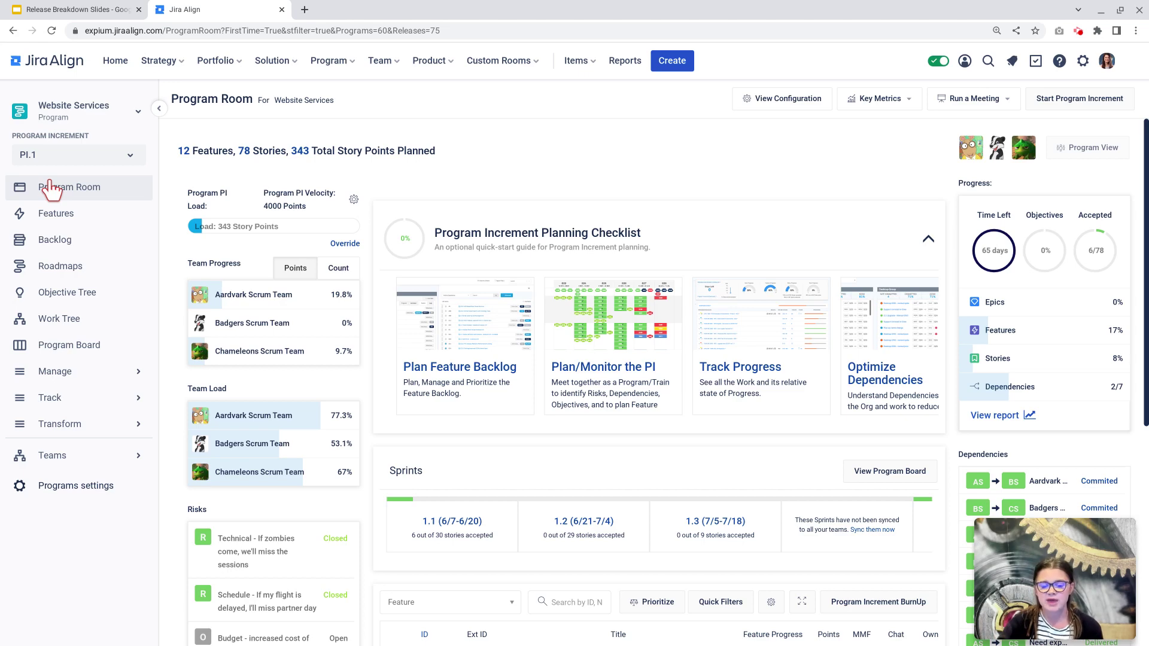
Step: Open the Features grid for Website Services in PI.1 from the sidebar
left_click(53, 224)
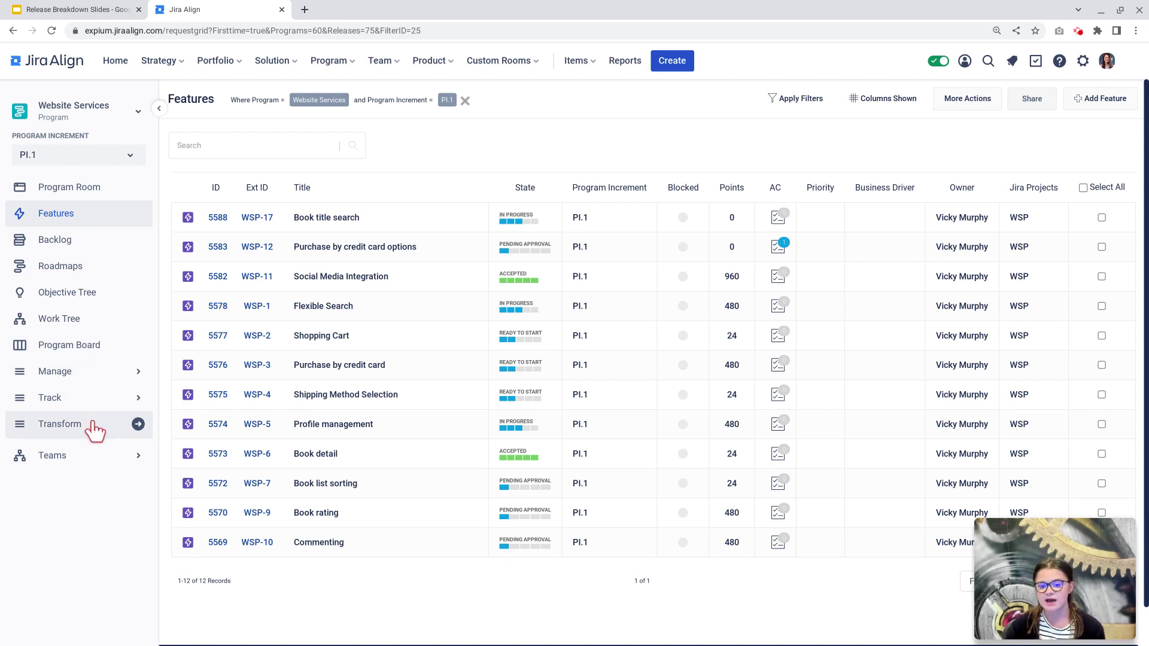
left_click(75, 381)
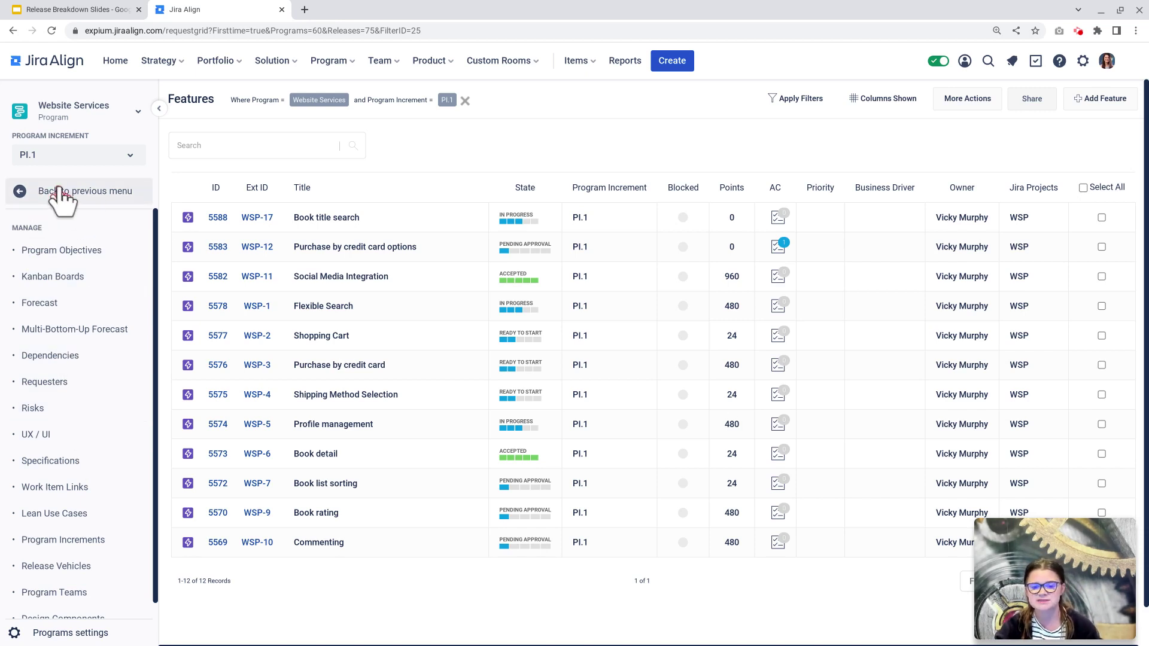
left_click(59, 197)
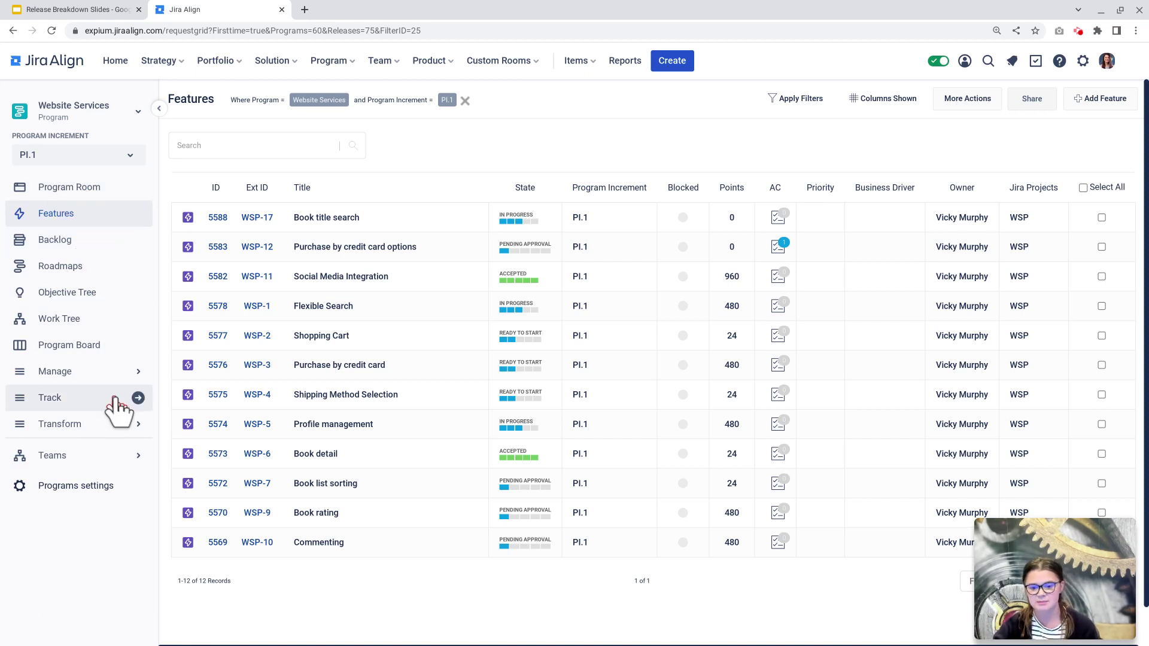
left_click(115, 399)
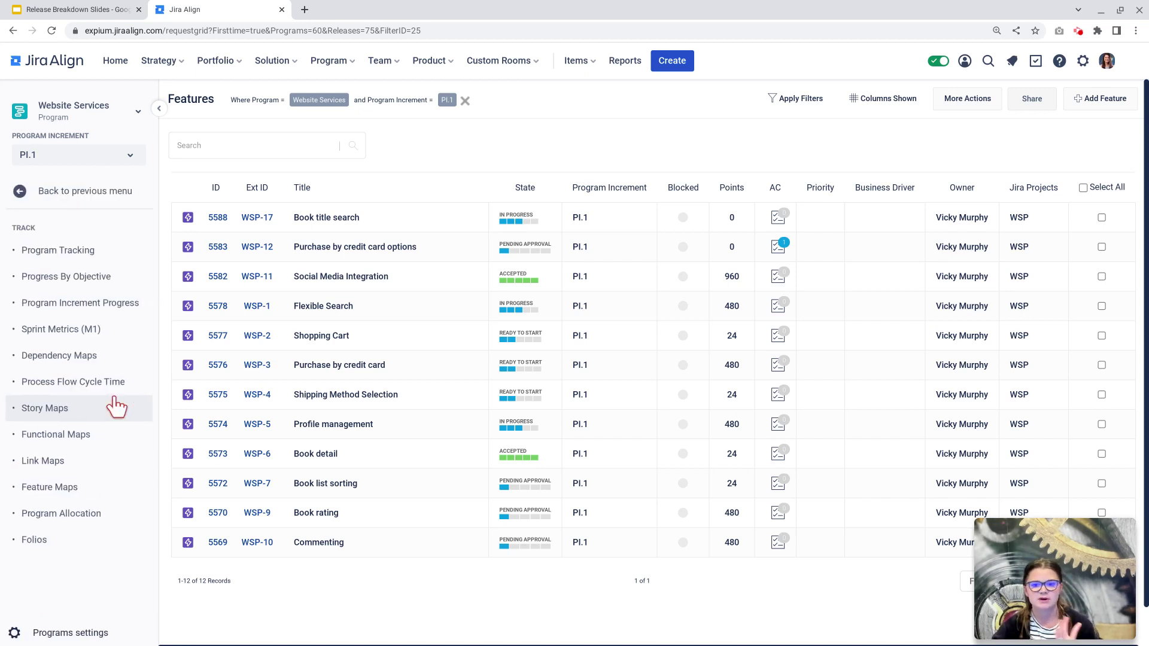
left_click(33, 193)
left_click(71, 419)
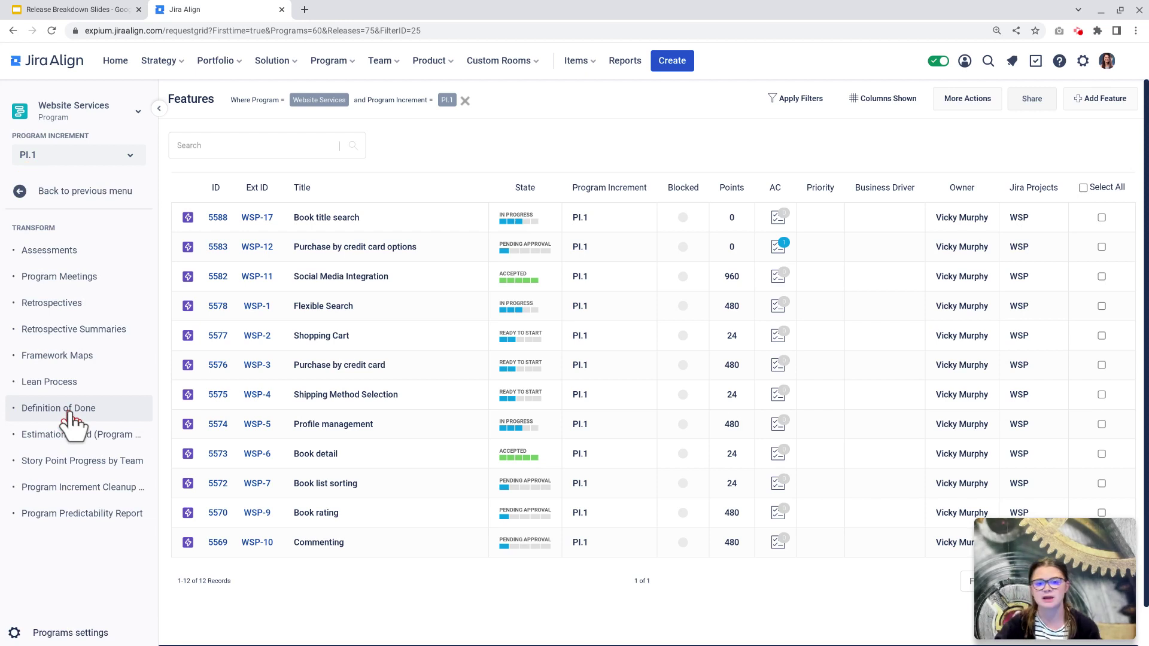
left_click(84, 191)
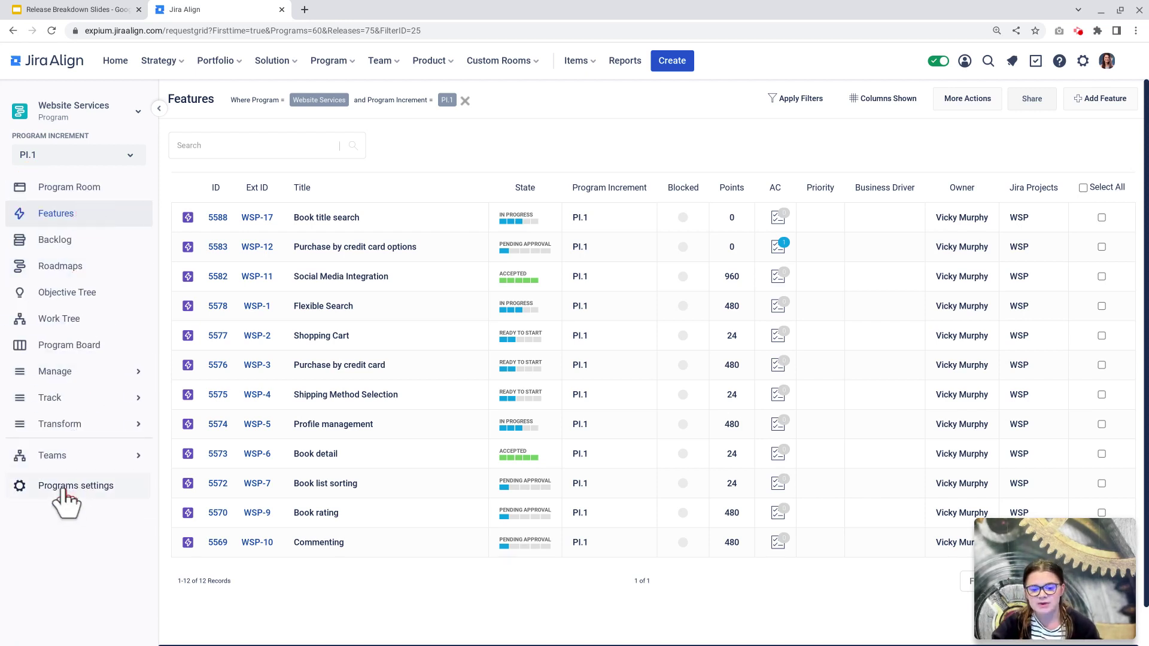
left_click(48, 465)
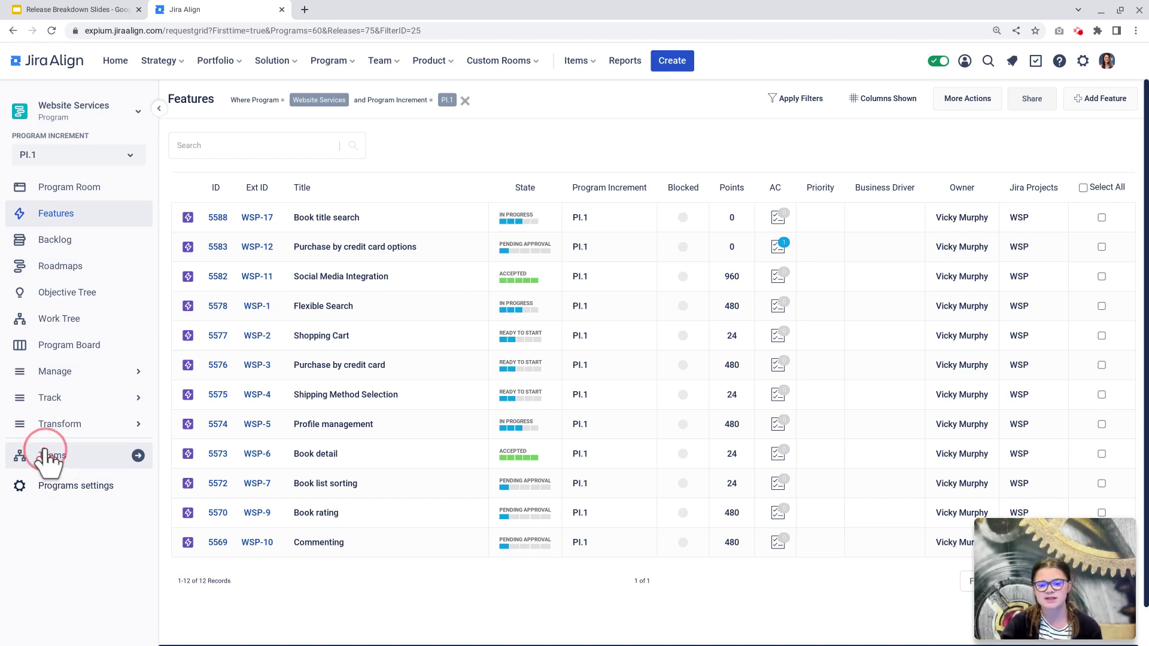
left_click(48, 457)
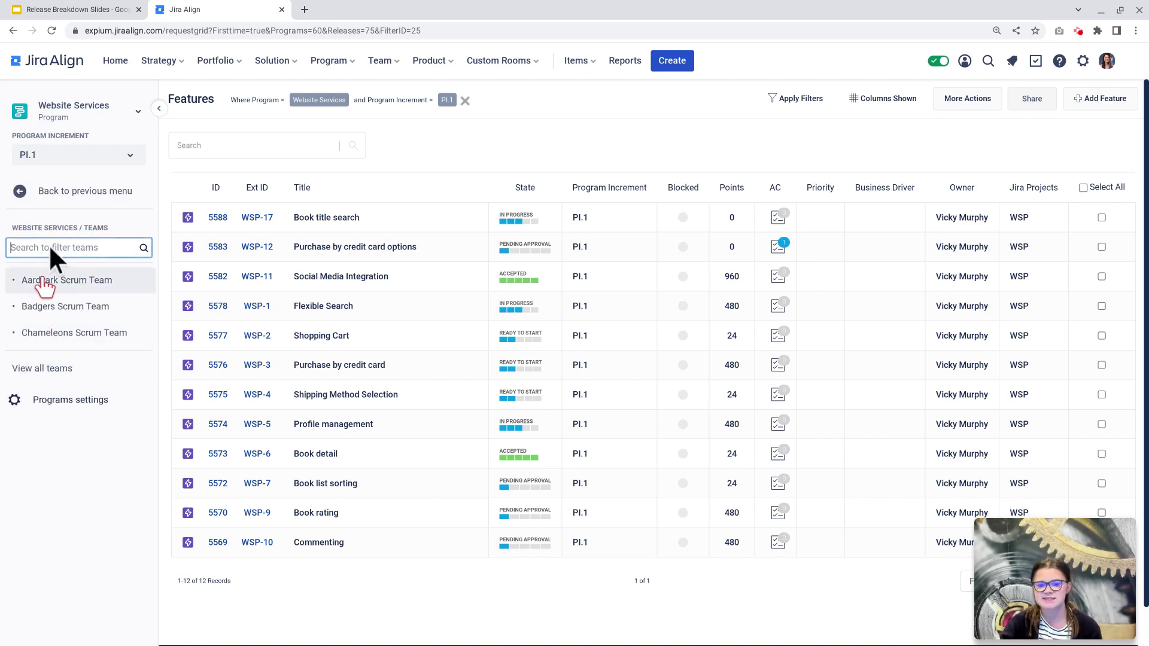
left_click(66, 283)
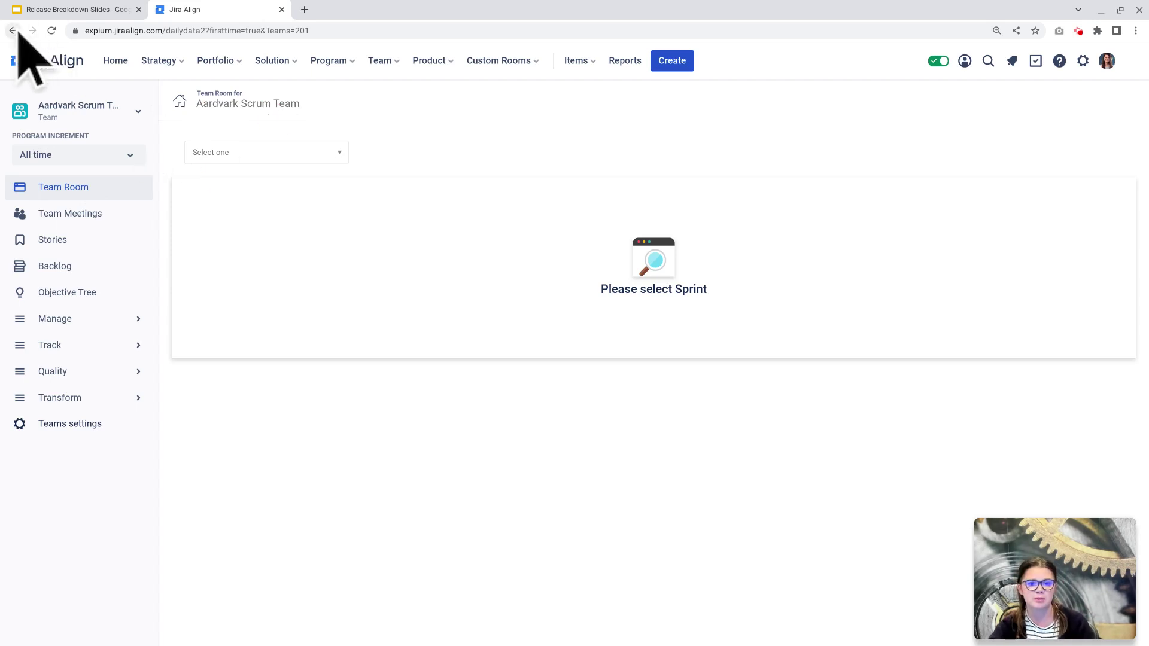
left_click(14, 31)
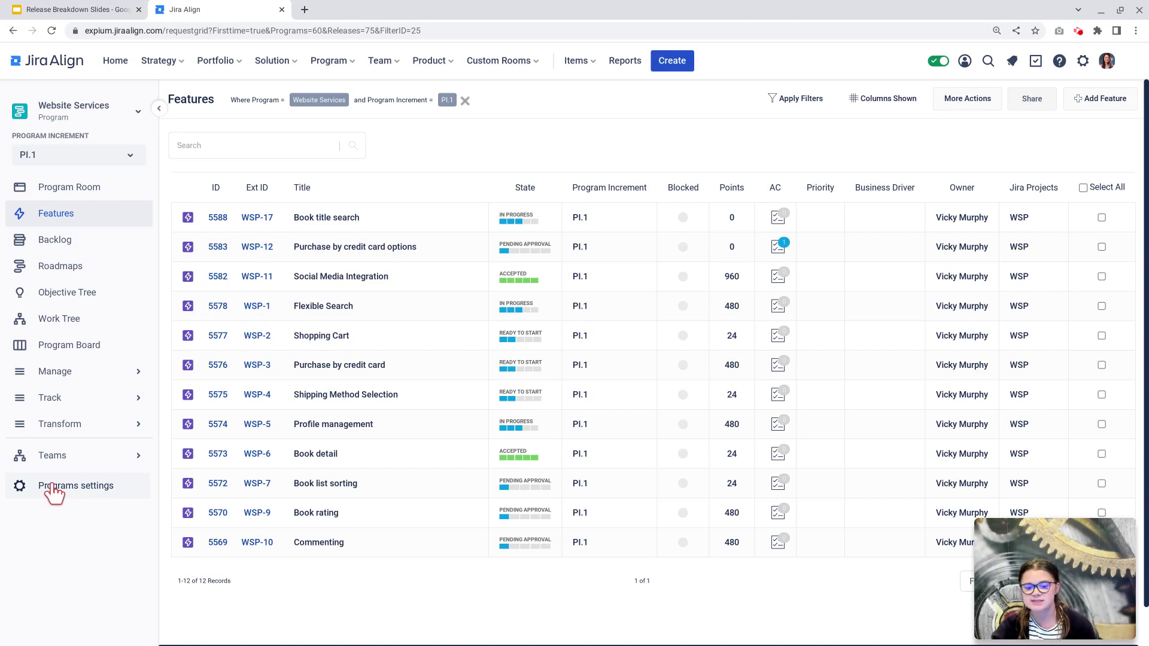
left_click(63, 500)
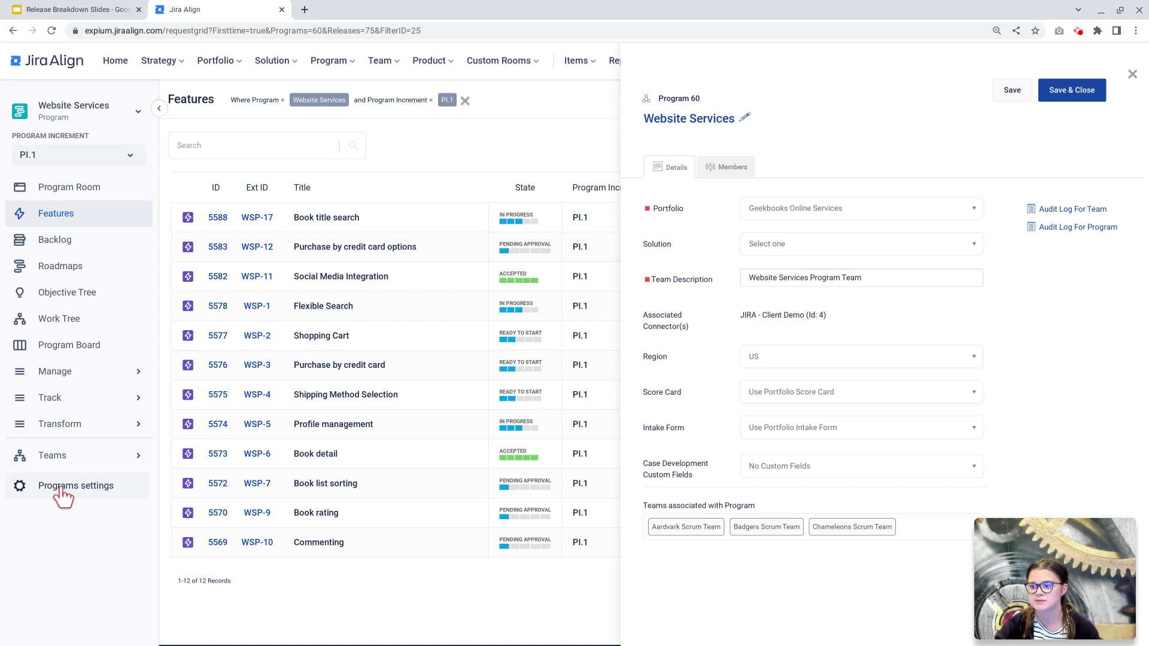
left_click(1133, 73)
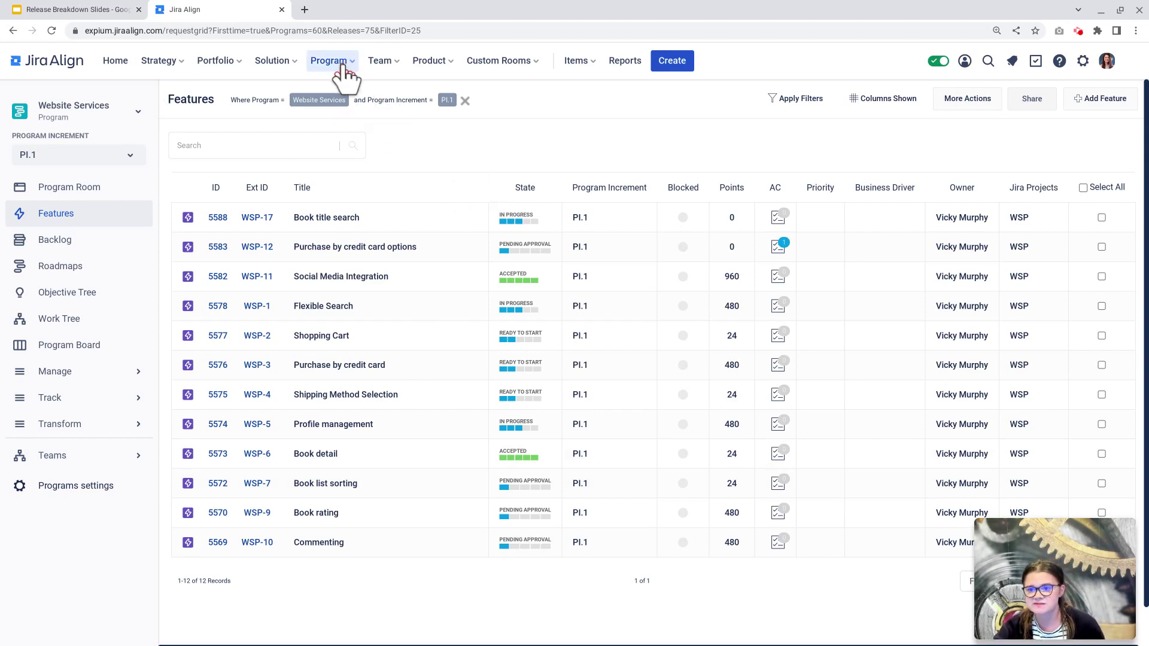
Step: Preview the Product list, then show the Items menu of work item types
left_click(440, 69)
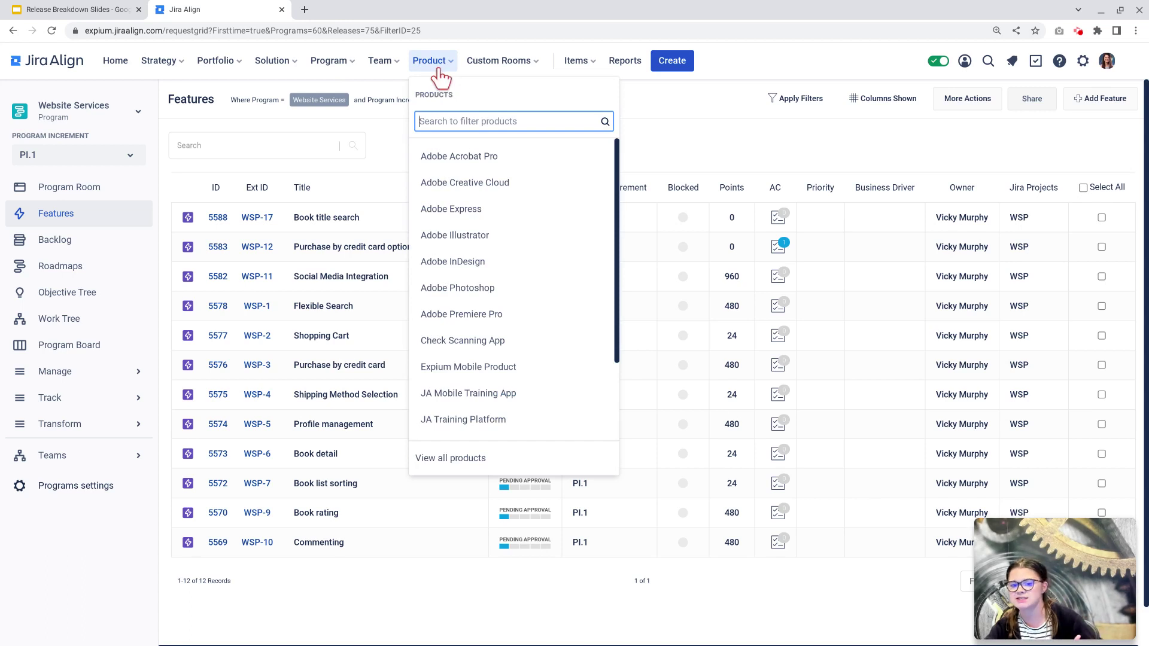
left_click(439, 73)
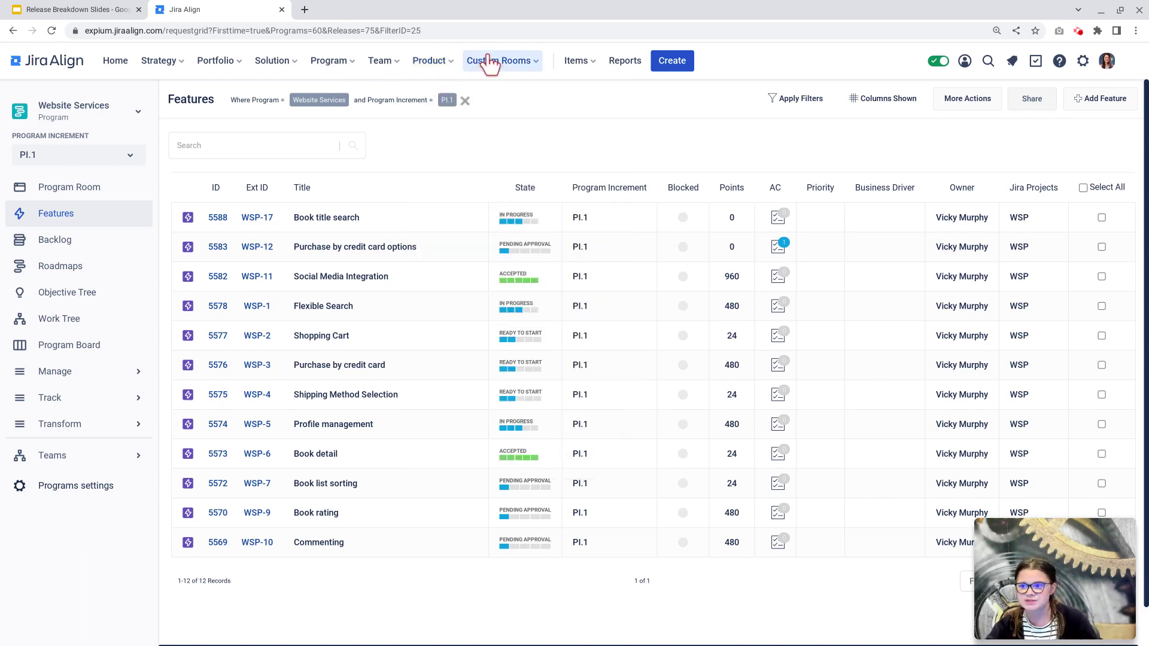
left_click(590, 66)
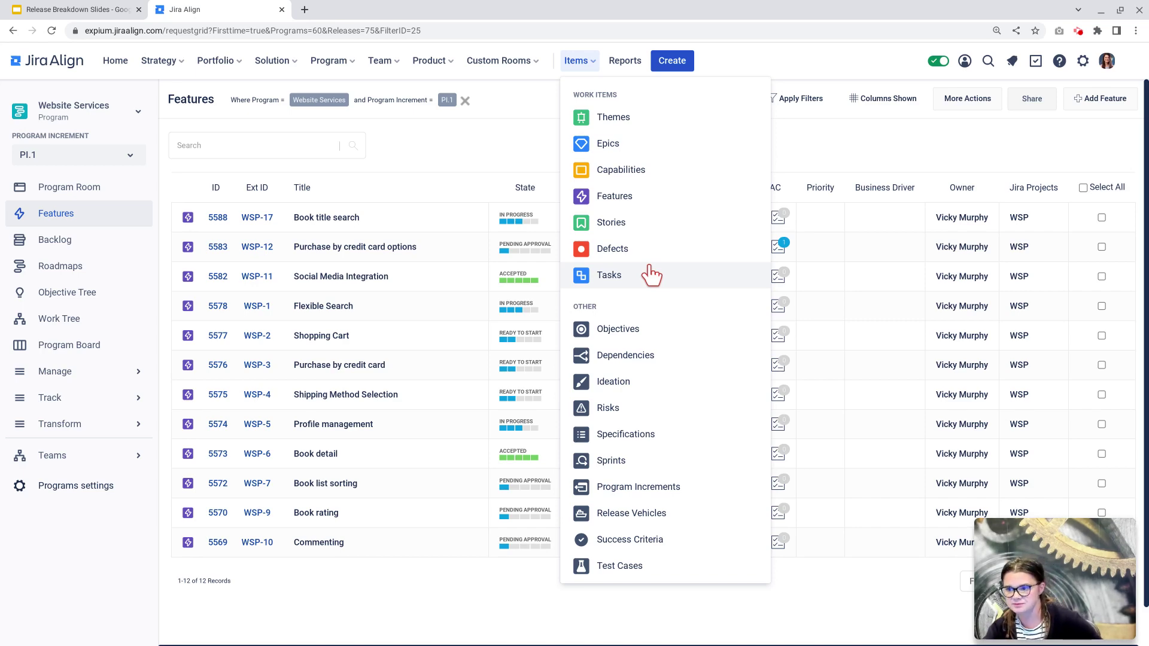
Step: Switch to the Epics grid, preview the Program and Items lists, and show filter options
left_click(607, 144)
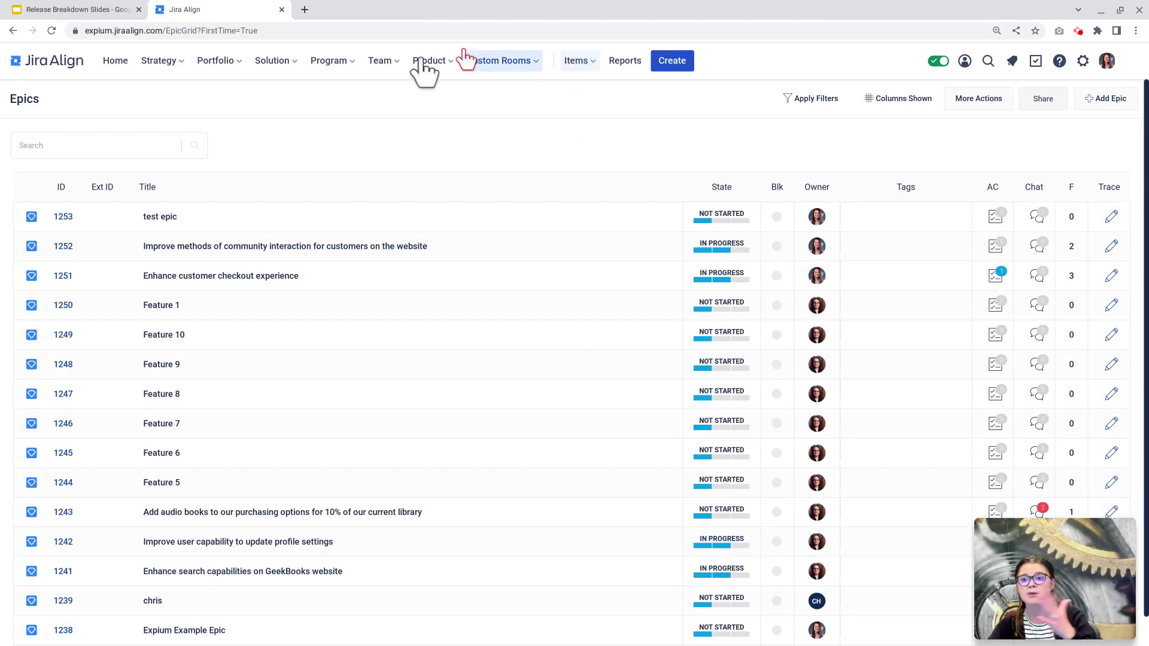
left_click(346, 67)
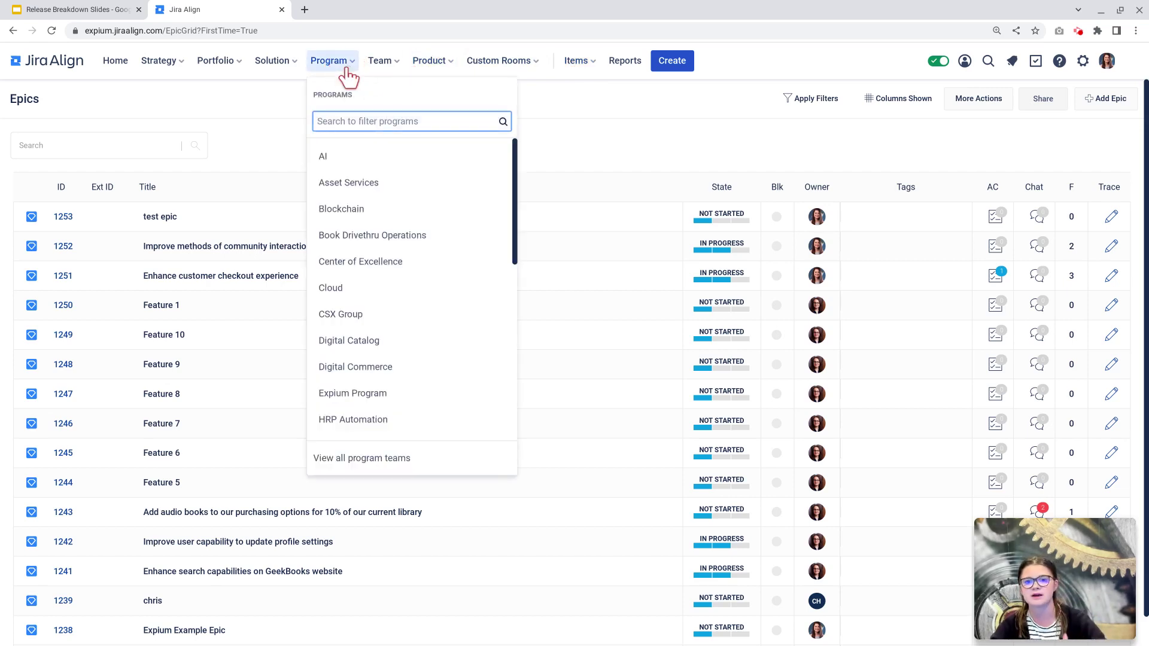
left_click(275, 117)
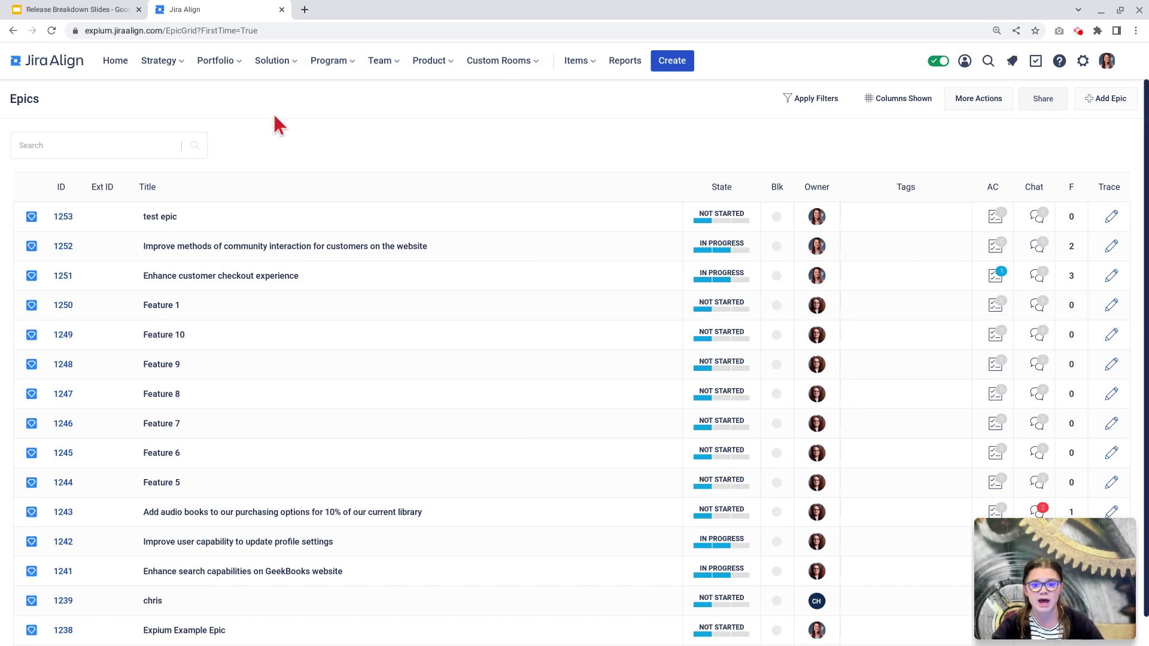
left_click(584, 65)
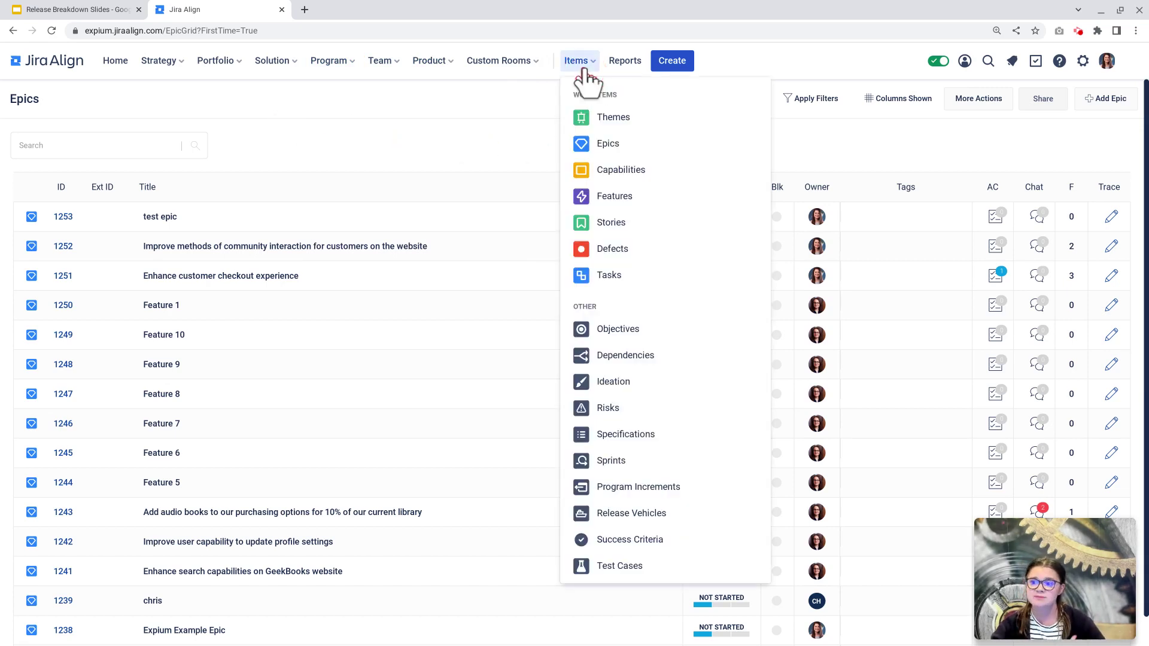
left_click(519, 145)
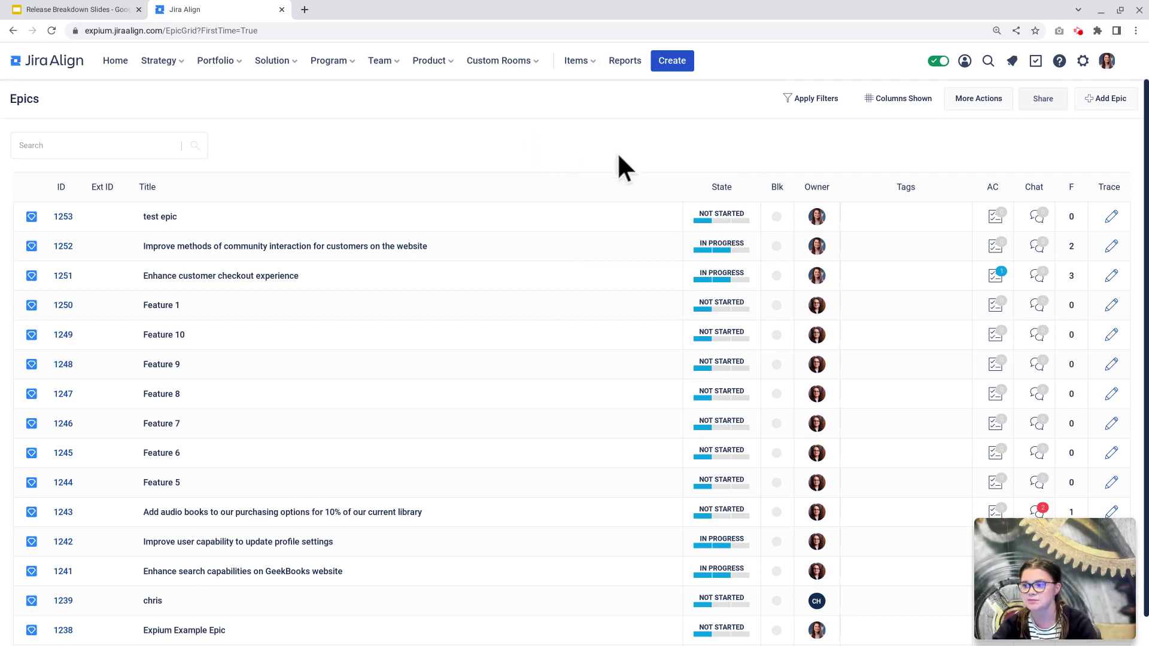
left_click(804, 100)
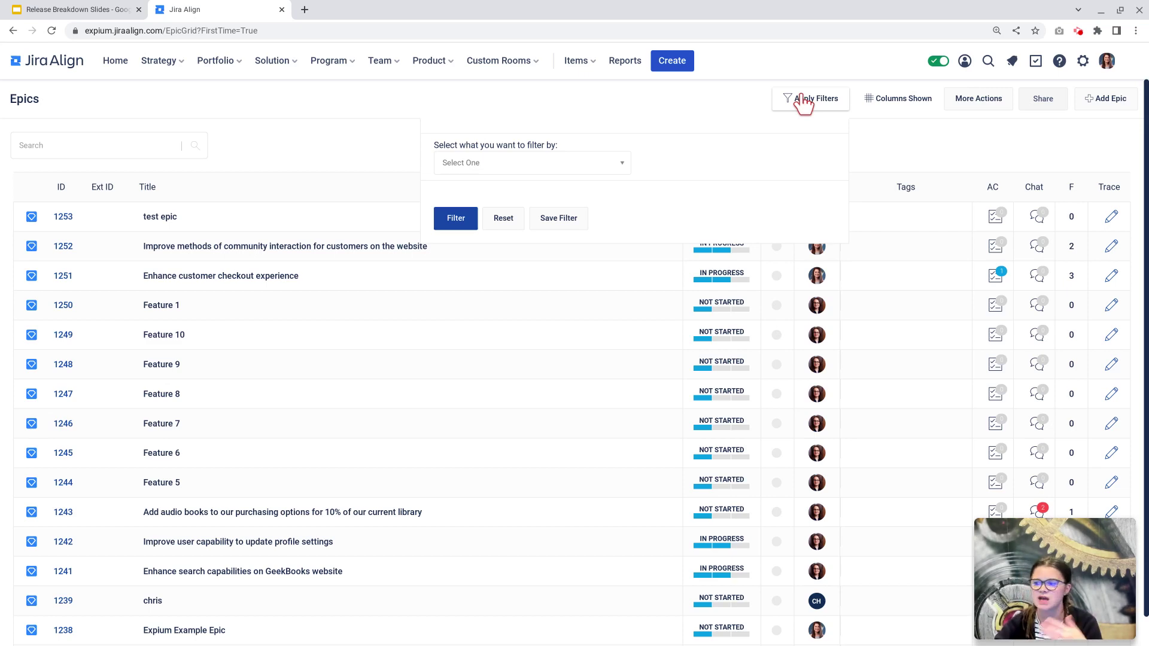
Step: Close the epic filter panel and preview the Program and Items lists without changes
left_click(790, 103)
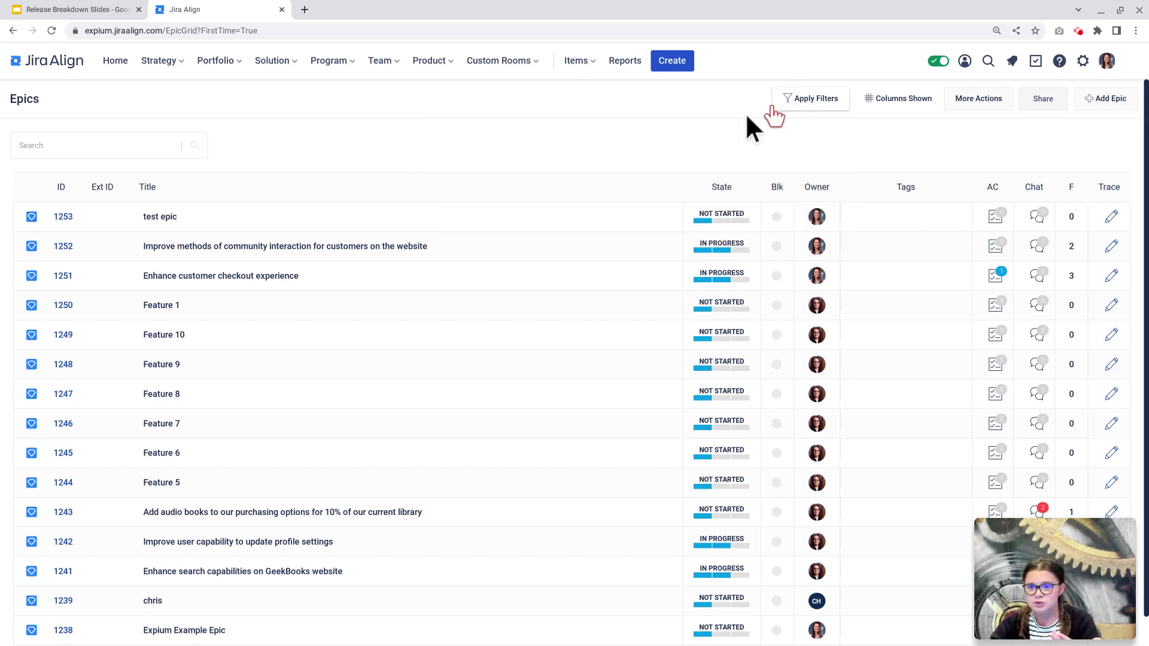
left_click(338, 70)
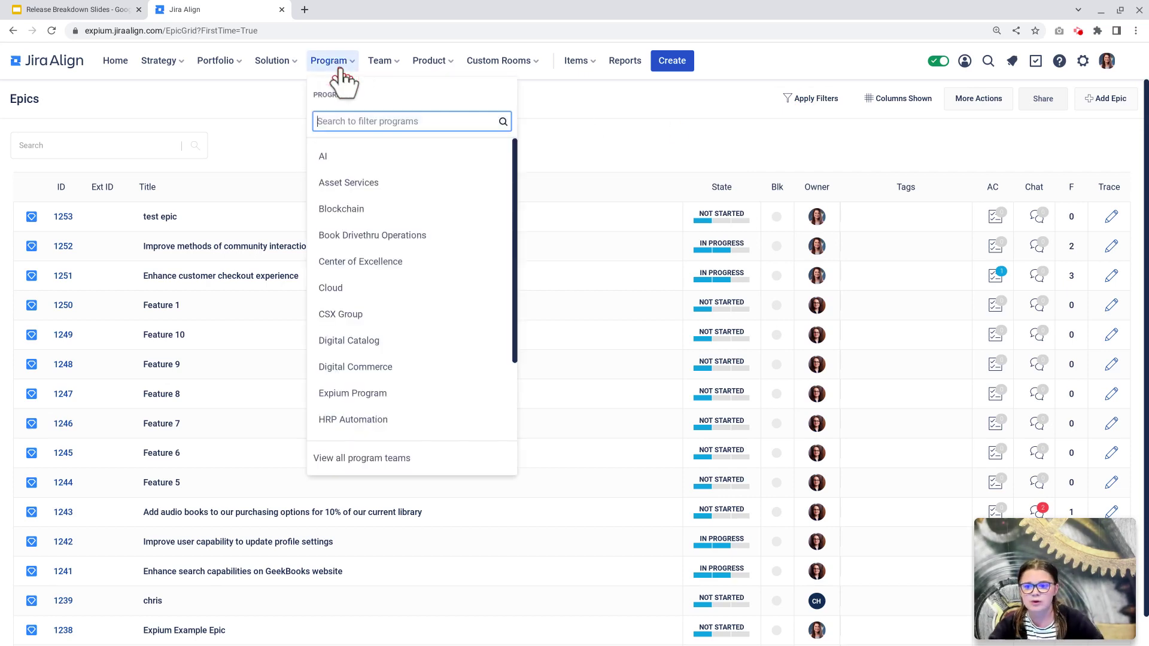
left_click(248, 104)
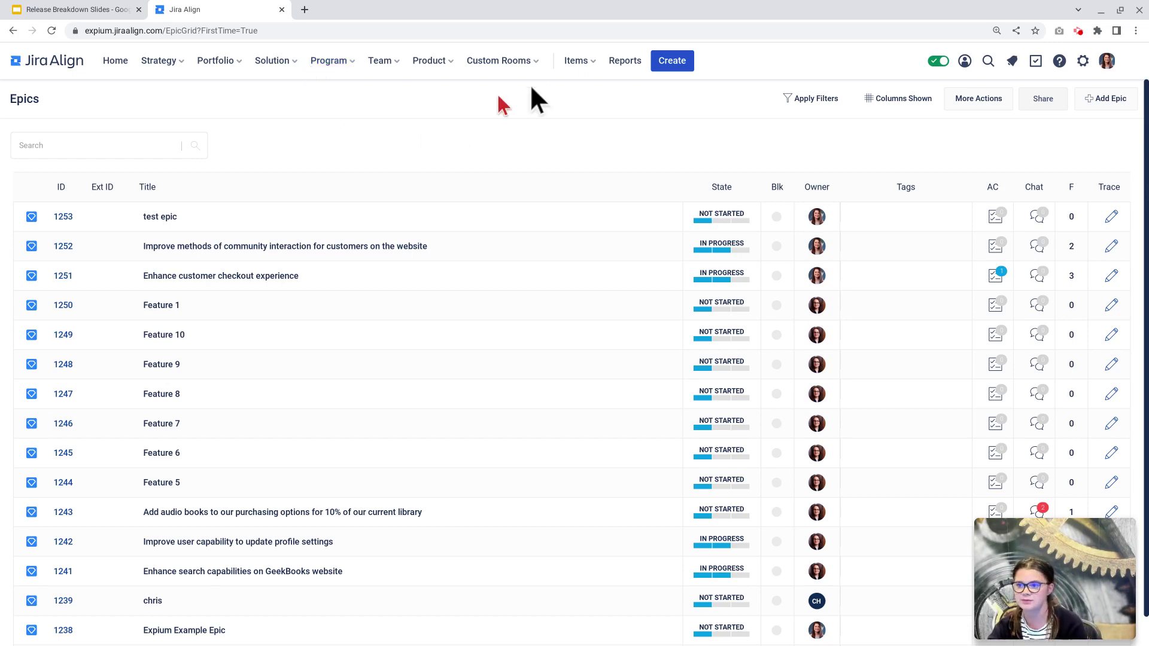
left_click(577, 62)
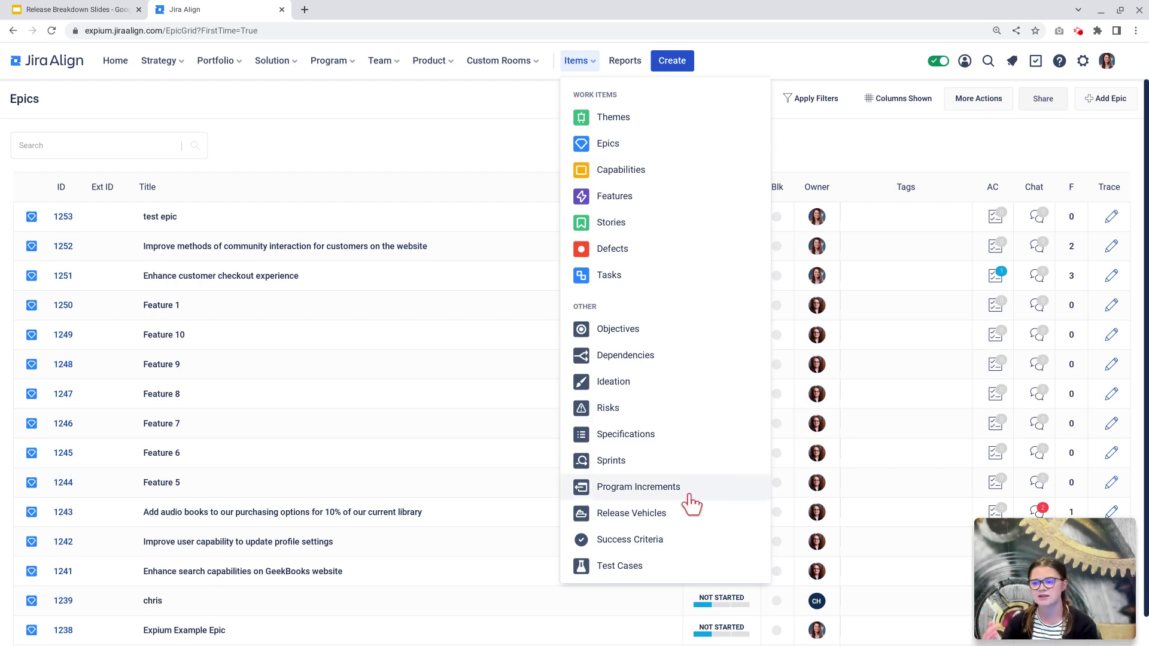
left_click(443, 110)
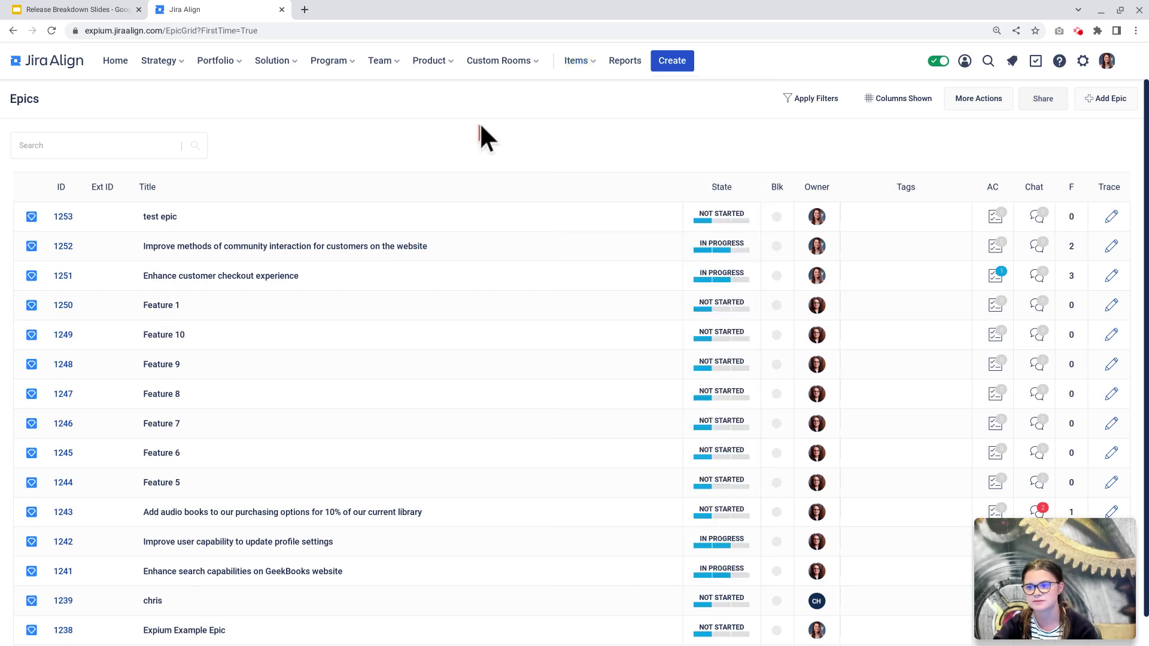
Step: Go to the Reports landing page from the top navigation bar
left_click(629, 68)
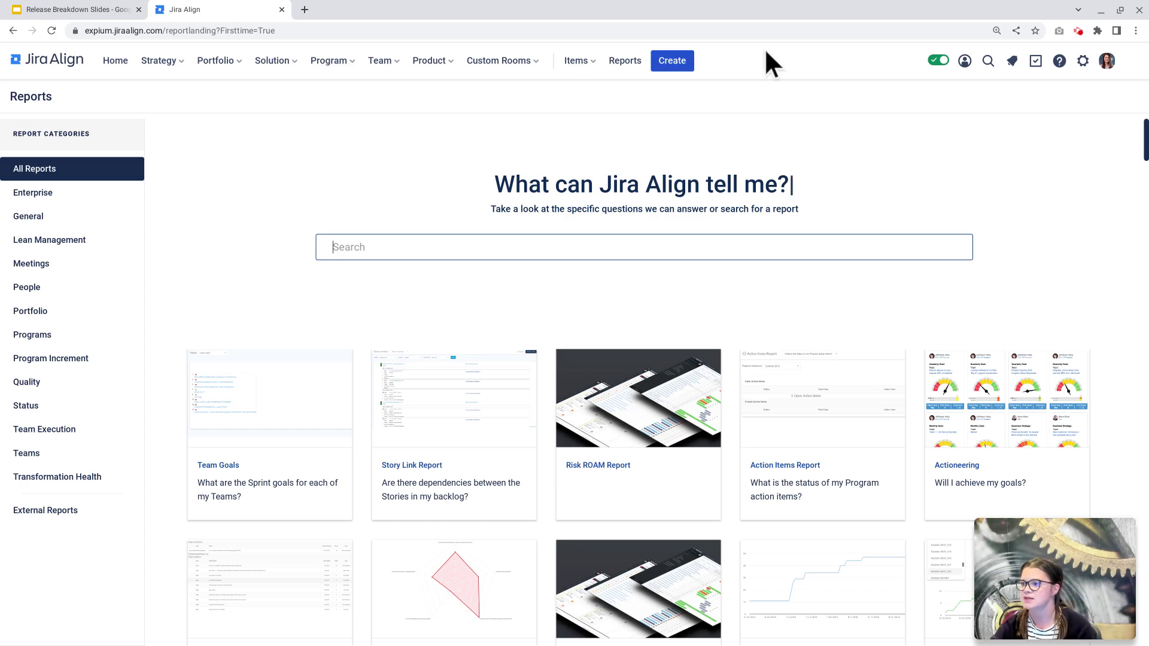
Step: Preview the Personas, Search and Notifications panels, ending on the Checklists list with RTE, SAFe and PI Planning
left_click(964, 61)
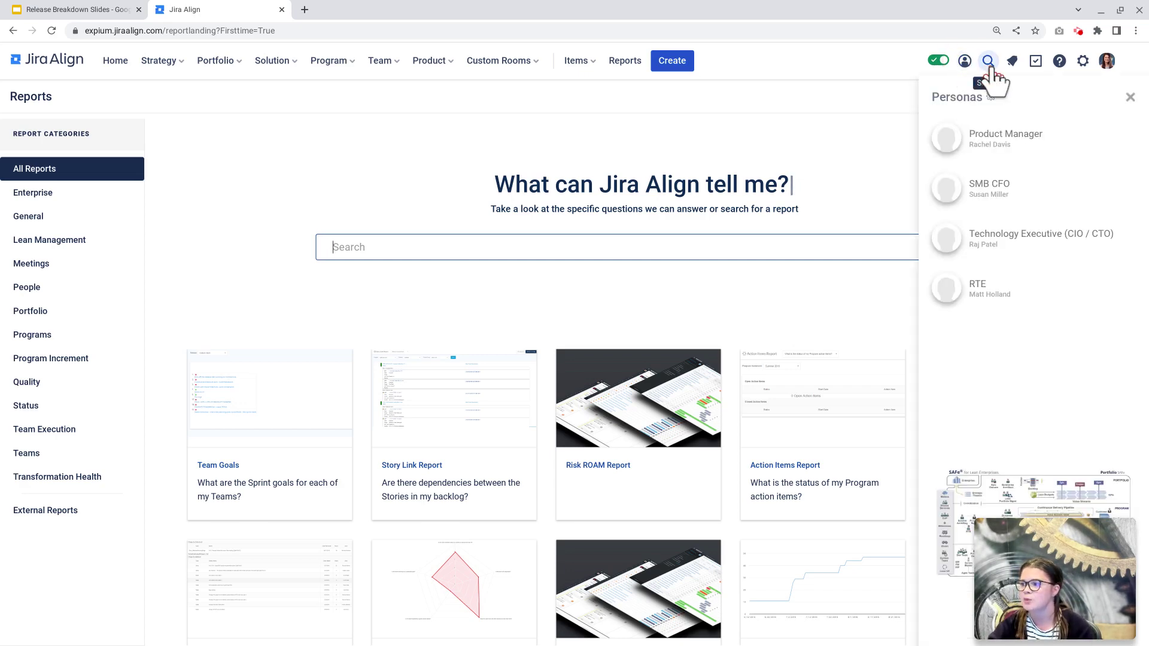
left_click(988, 63)
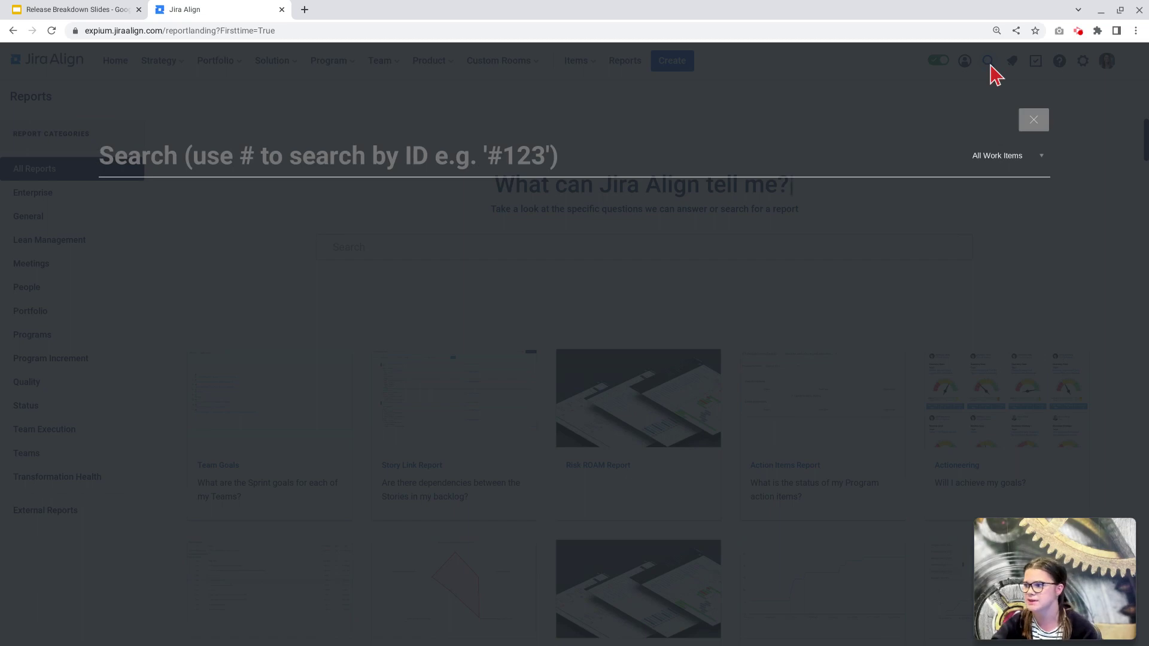
left_click(1034, 120)
left_click(1012, 61)
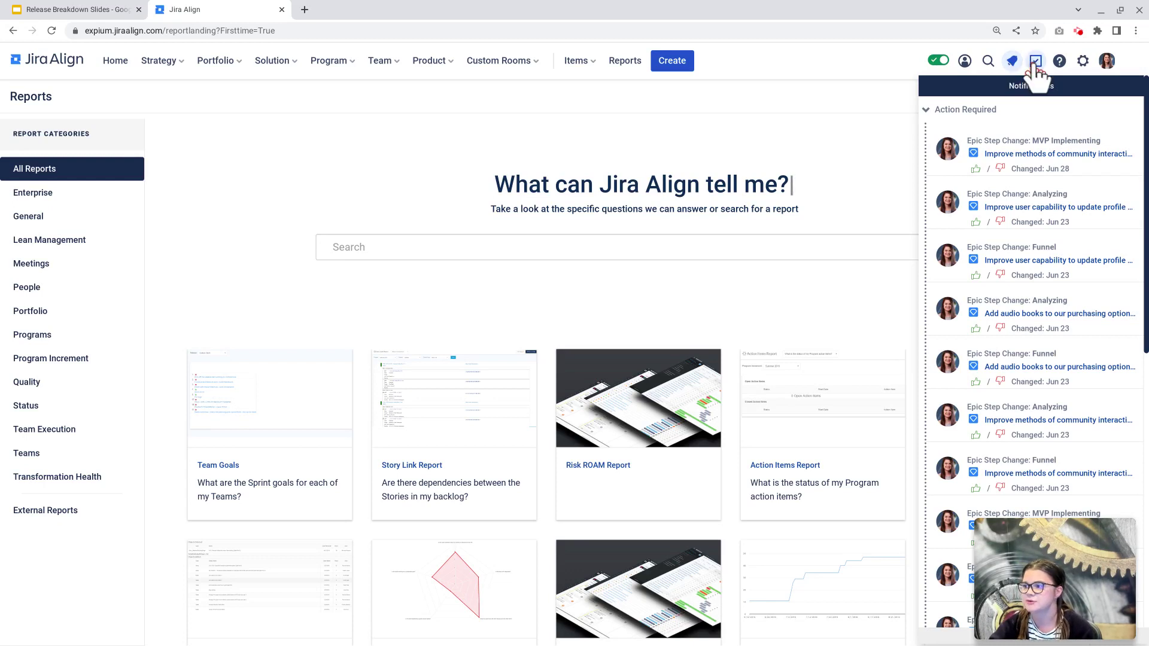
left_click(1035, 62)
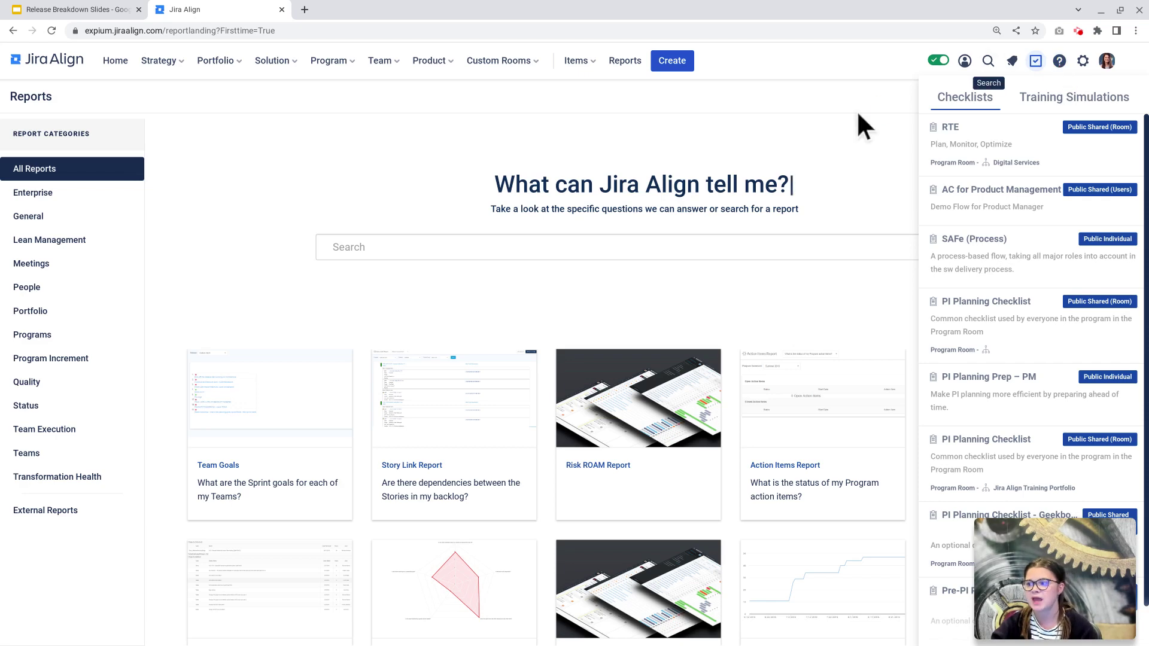
Step: View the Reports help information, then dismiss it to reveal the Reports cards
left_click(1060, 61)
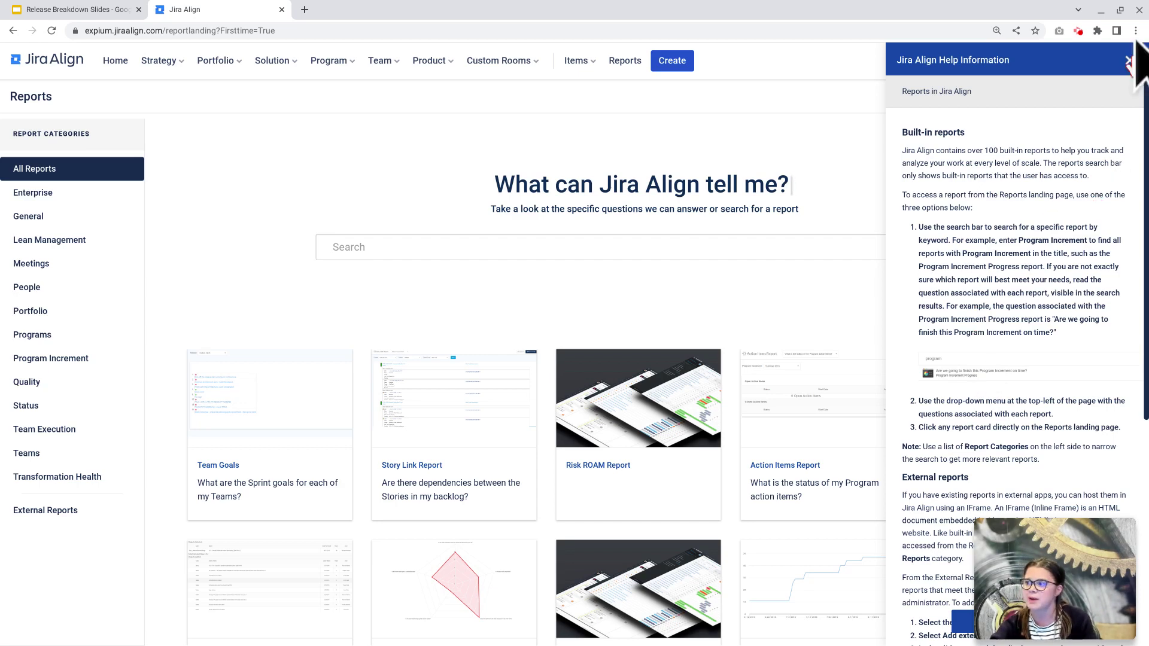
left_click(1129, 61)
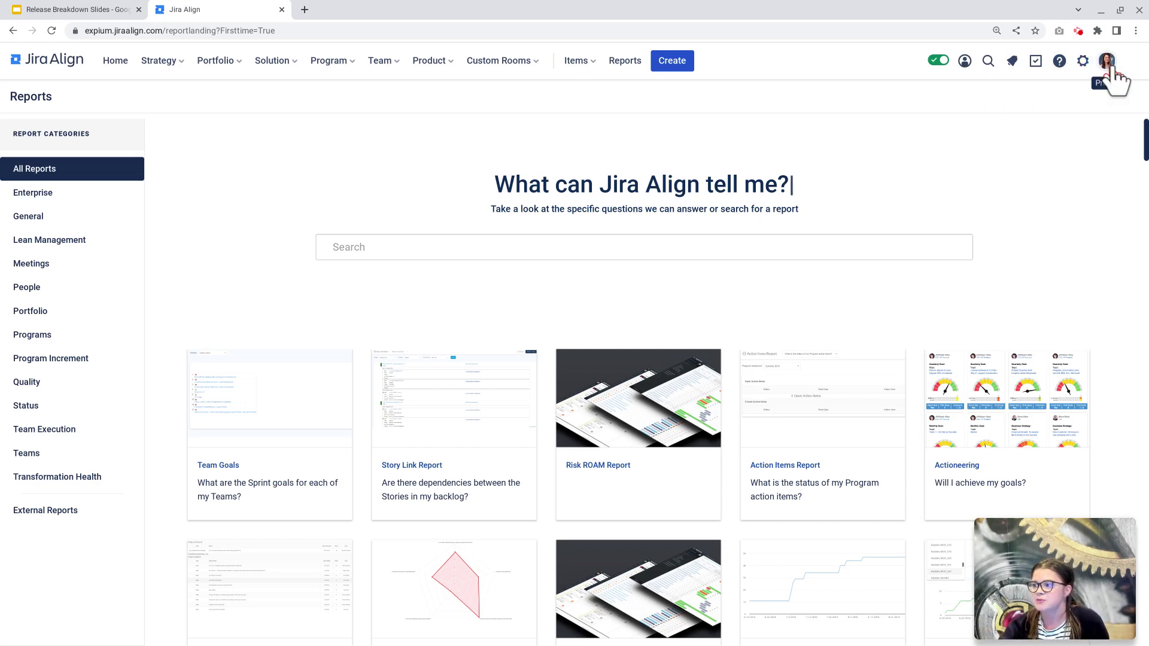
left_click(1108, 60)
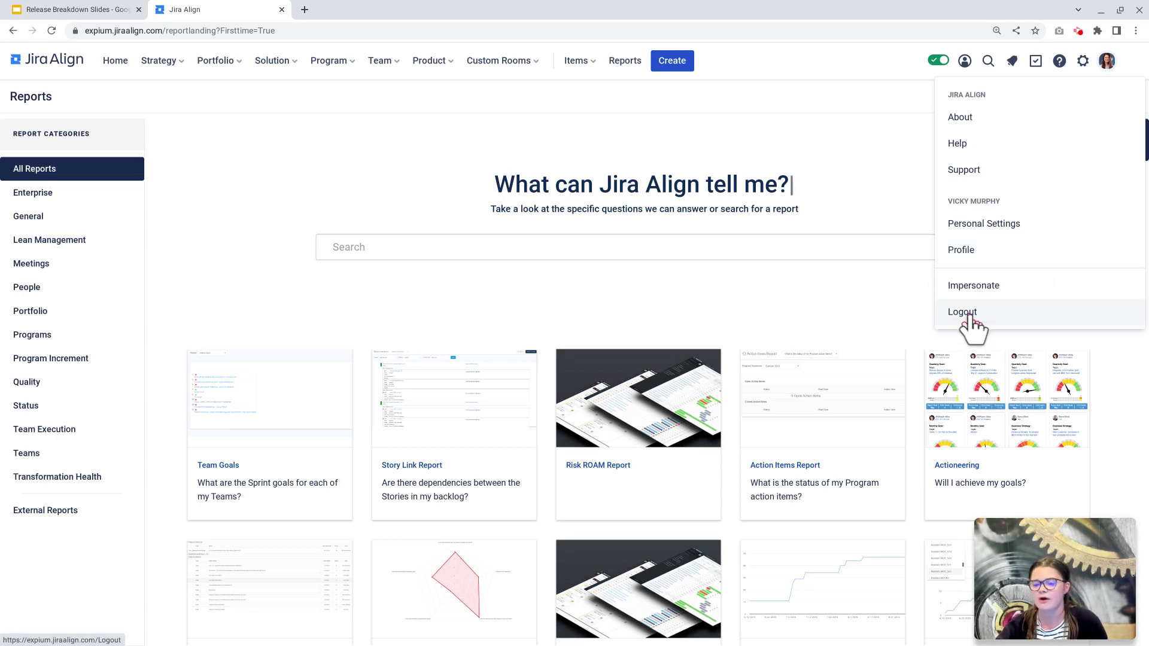
left_click(824, 109)
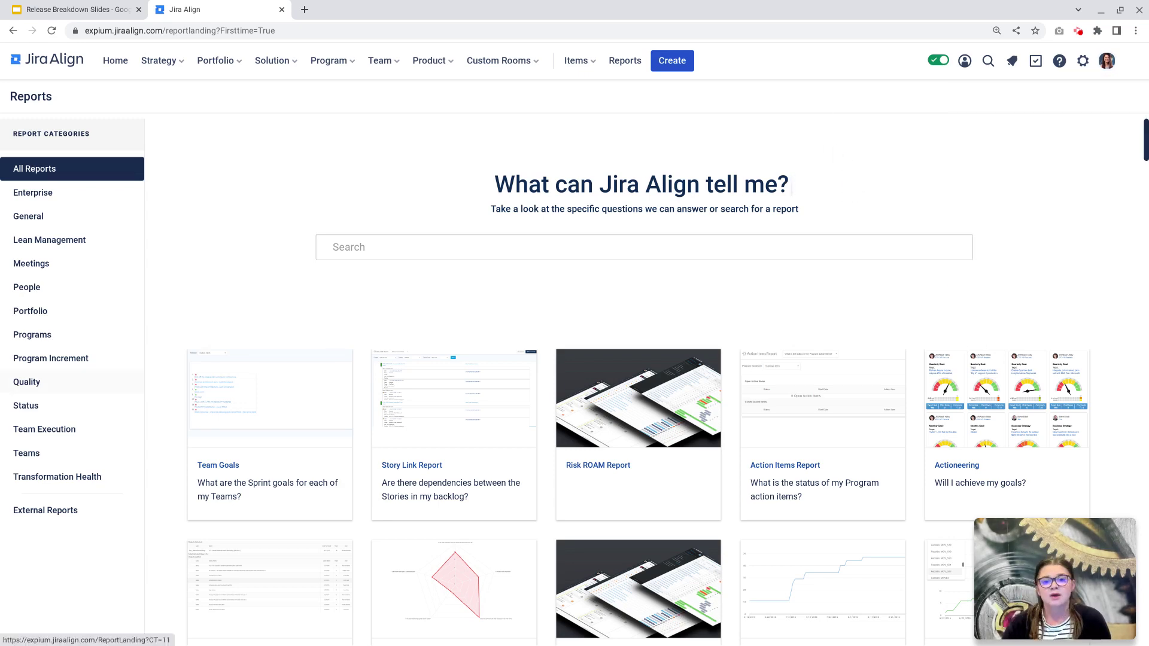